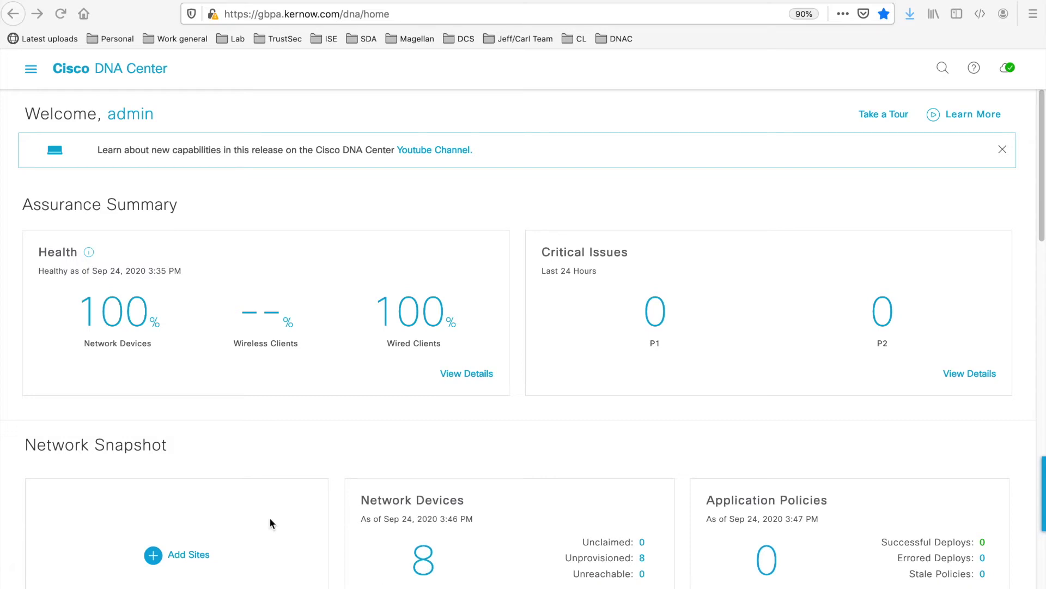
Step: Go to Policy > Group-Based Access Control and show its Analytics view
left_click(31, 72)
left_click(54, 155)
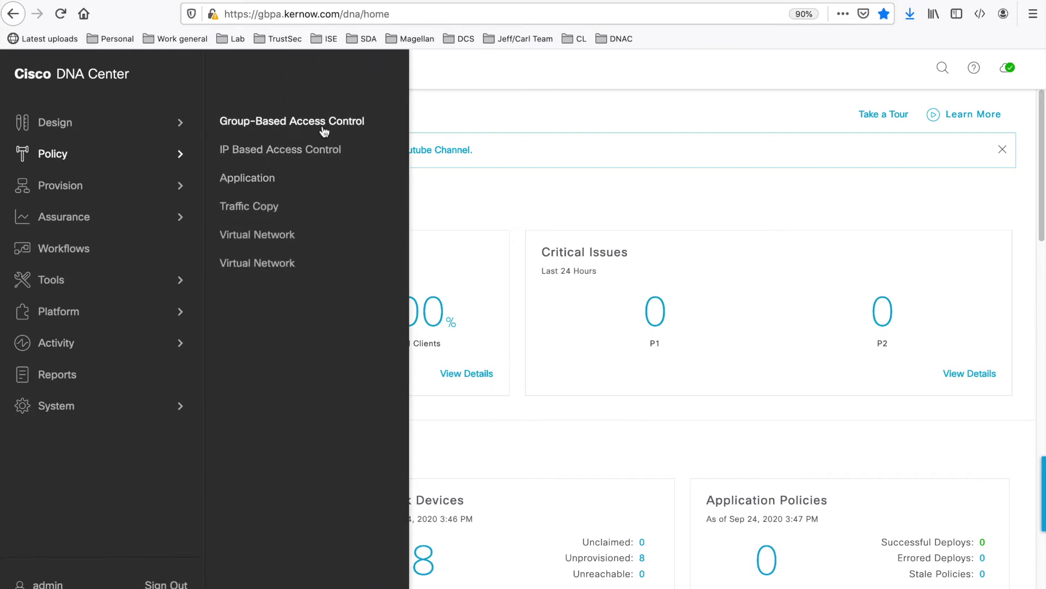
left_click(326, 125)
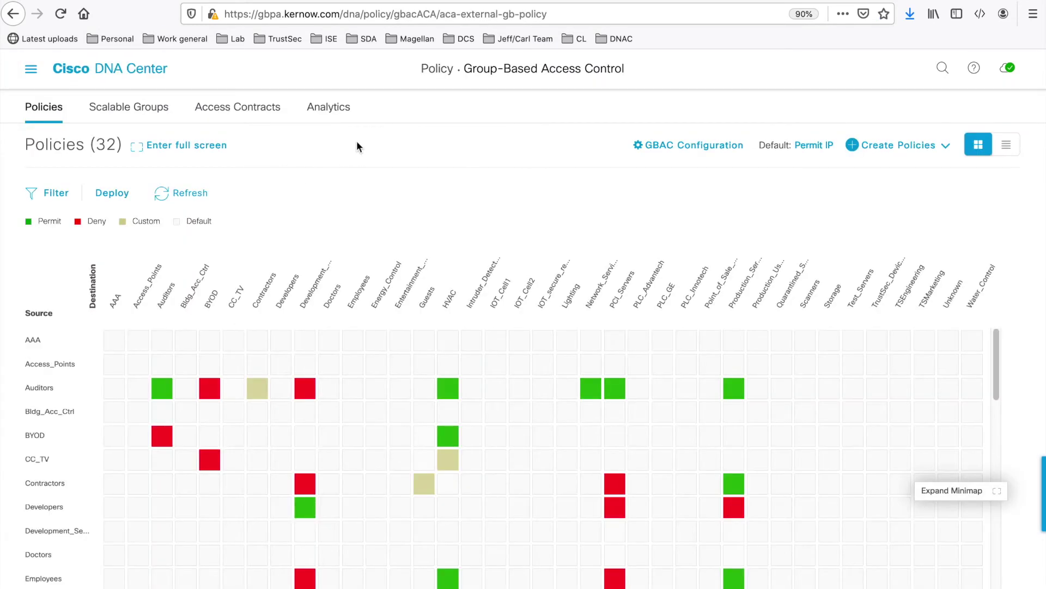
left_click(338, 109)
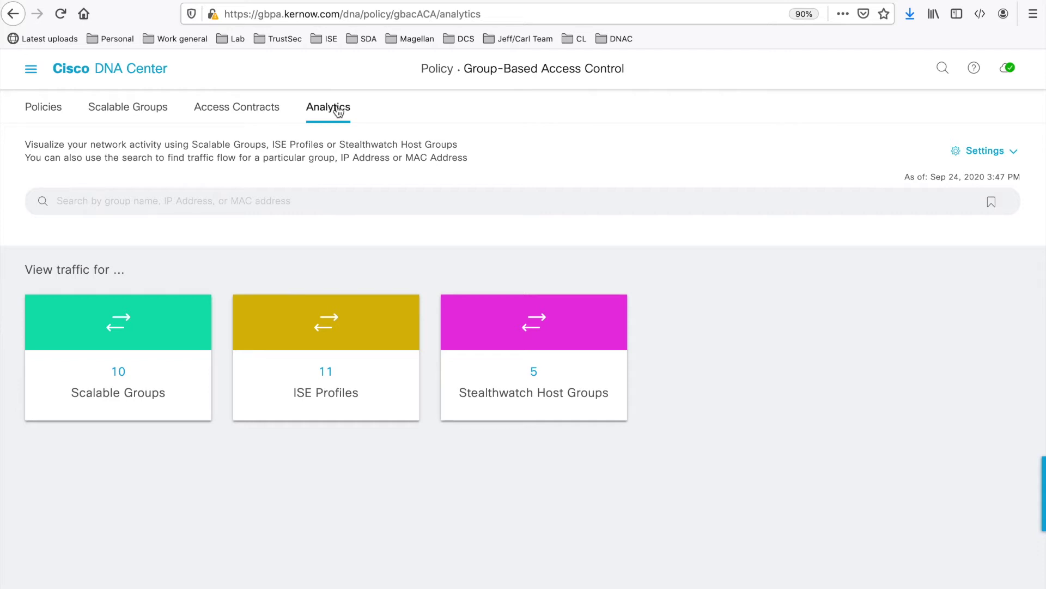
left_click(1000, 156)
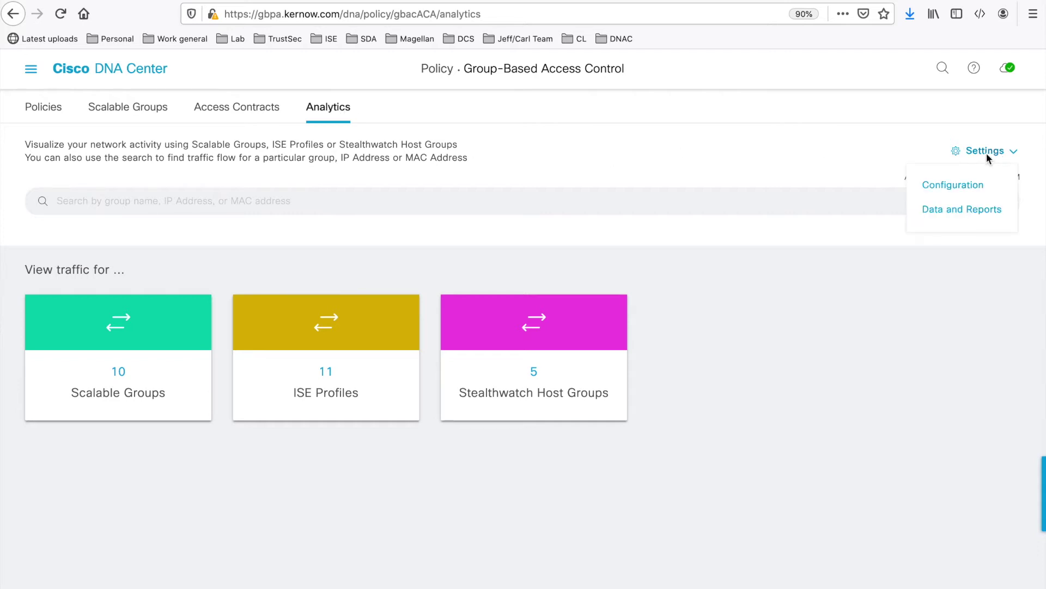
left_click(966, 188)
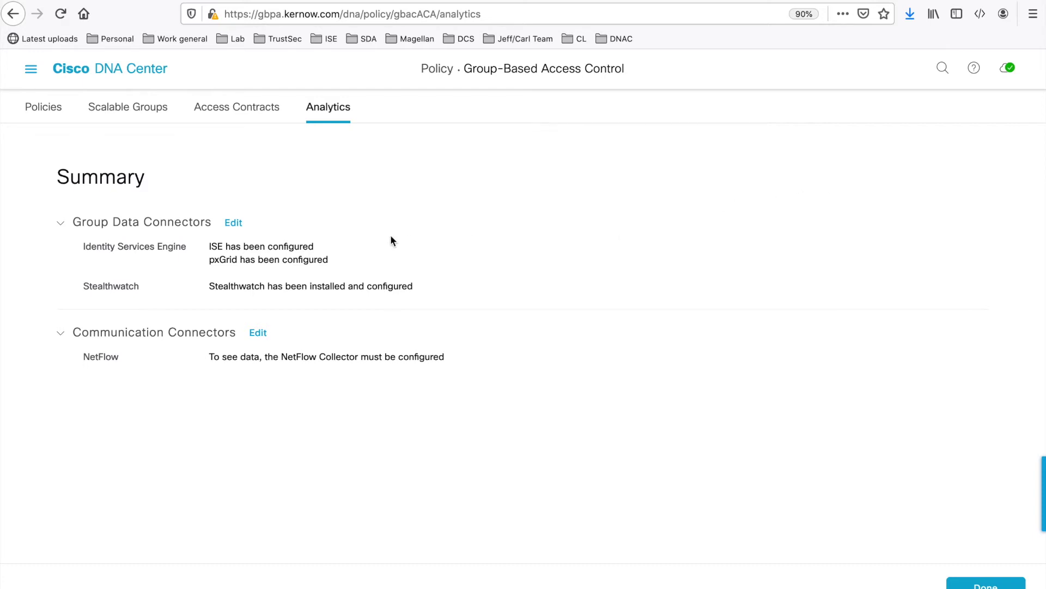
left_click(233, 223)
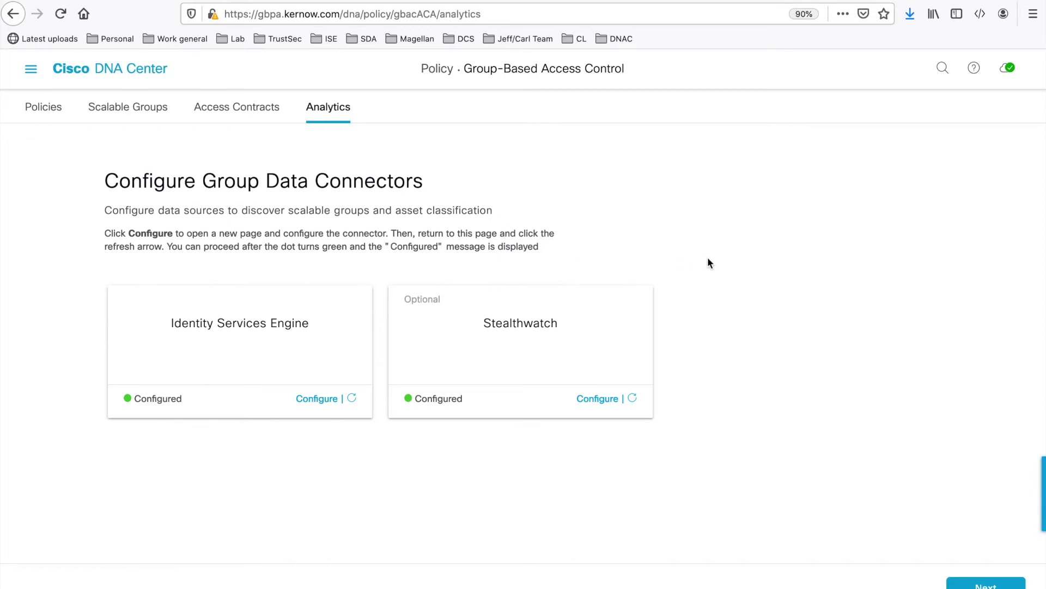
left_click(986, 583)
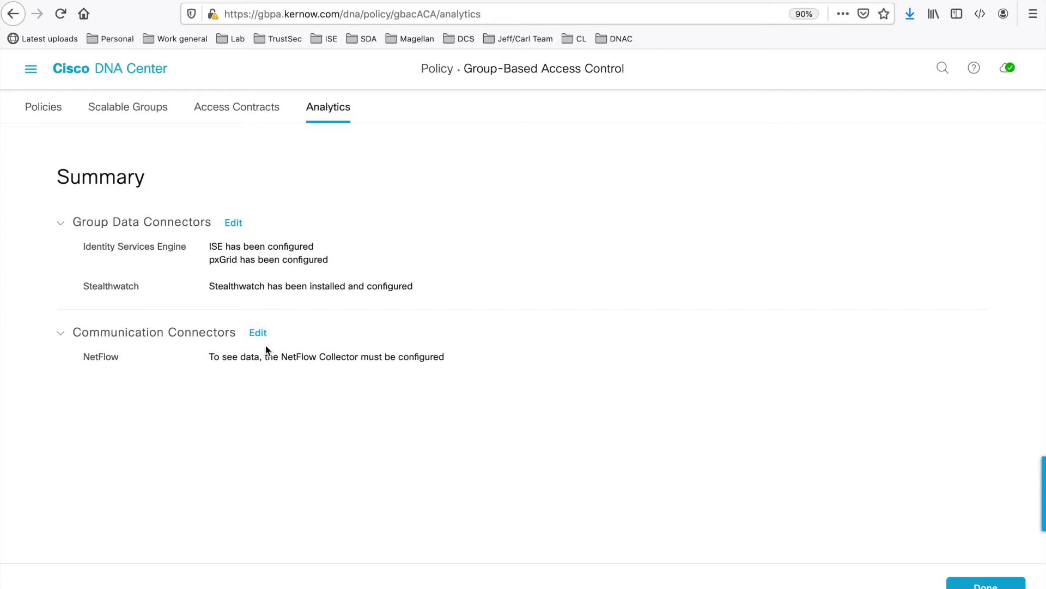
left_click(257, 332)
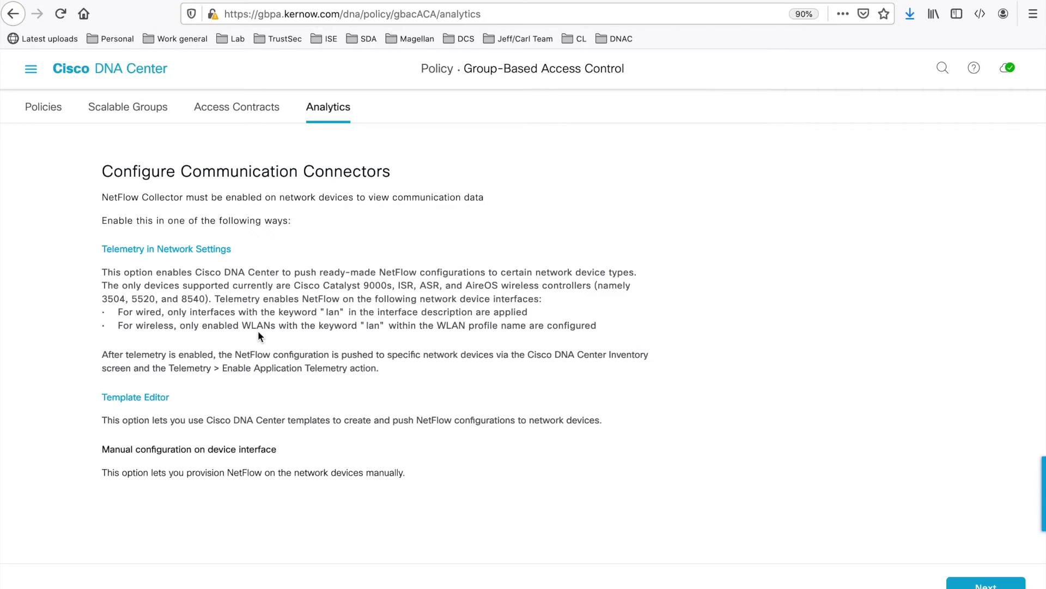
left_click(997, 584)
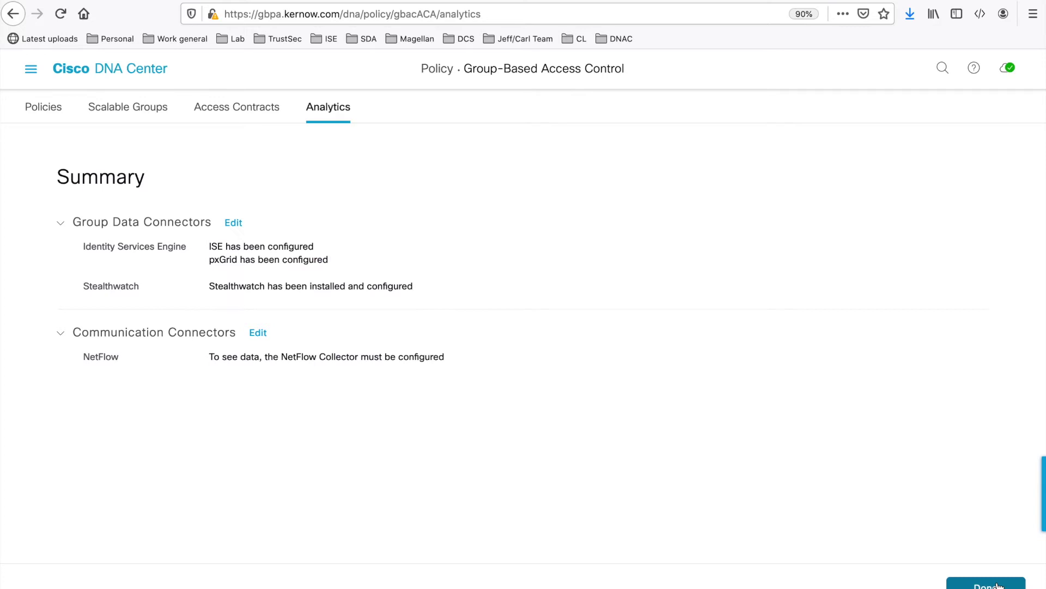
left_click(998, 585)
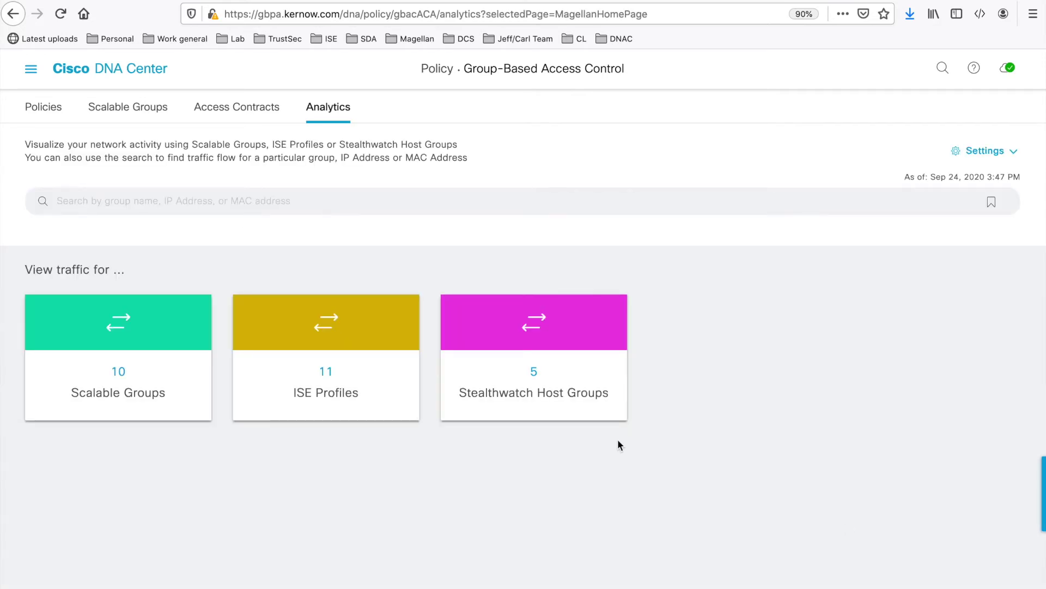
Step: Explore traffic flows for the 10 Scalable Groups and check the 24 hrs time range
left_click(310, 201)
left_click(119, 370)
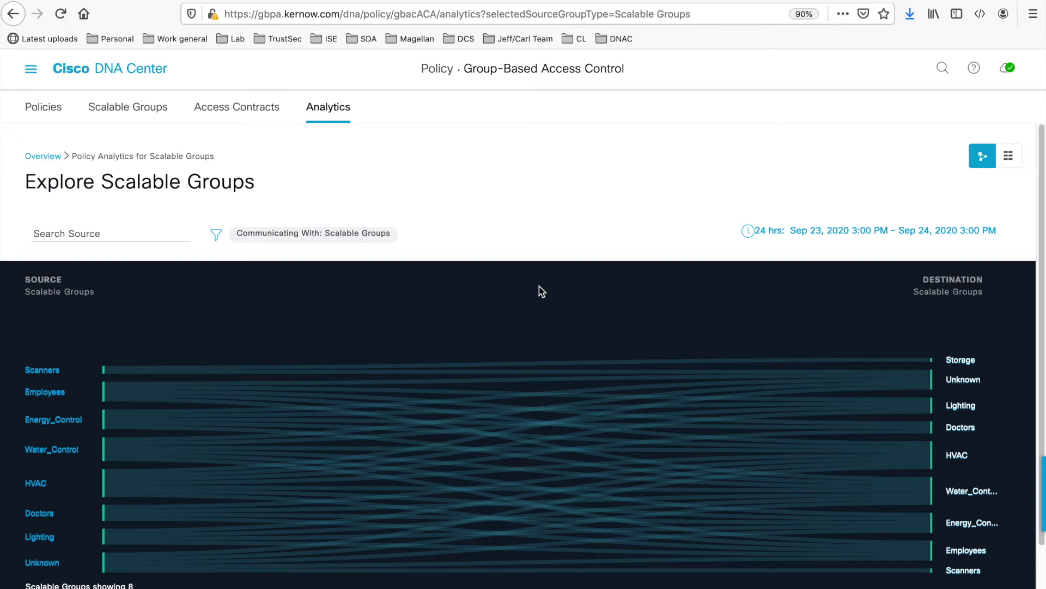
left_click_drag(930, 292, 969, 292)
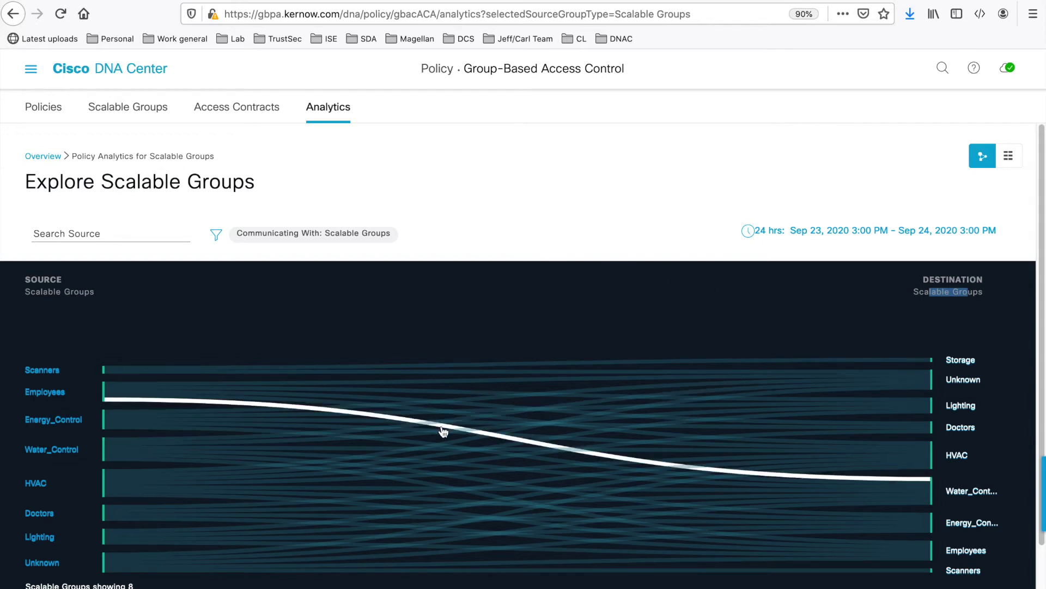
mouse_move(443, 431)
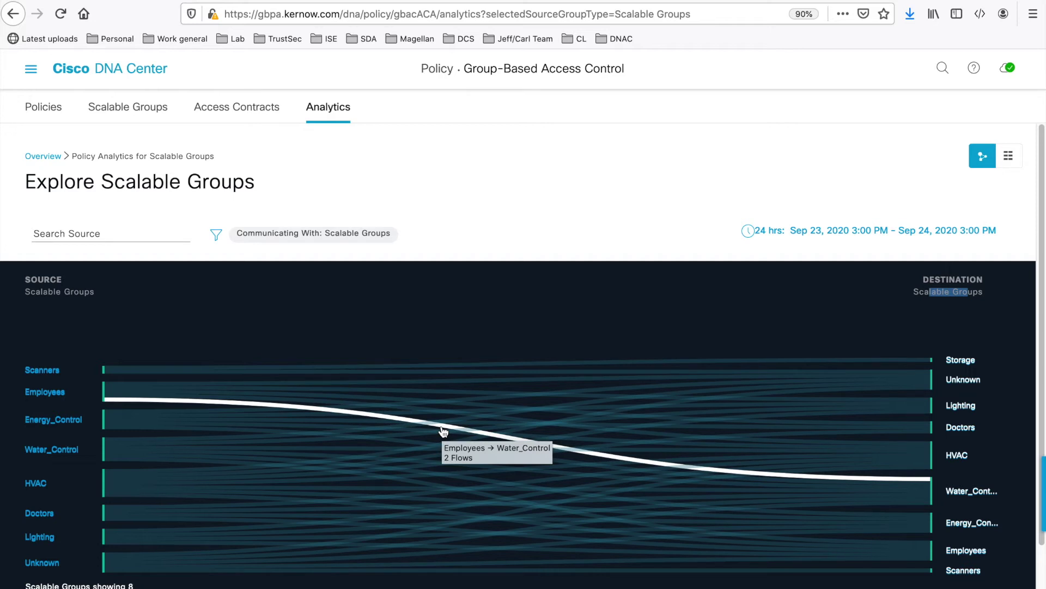
left_click(811, 233)
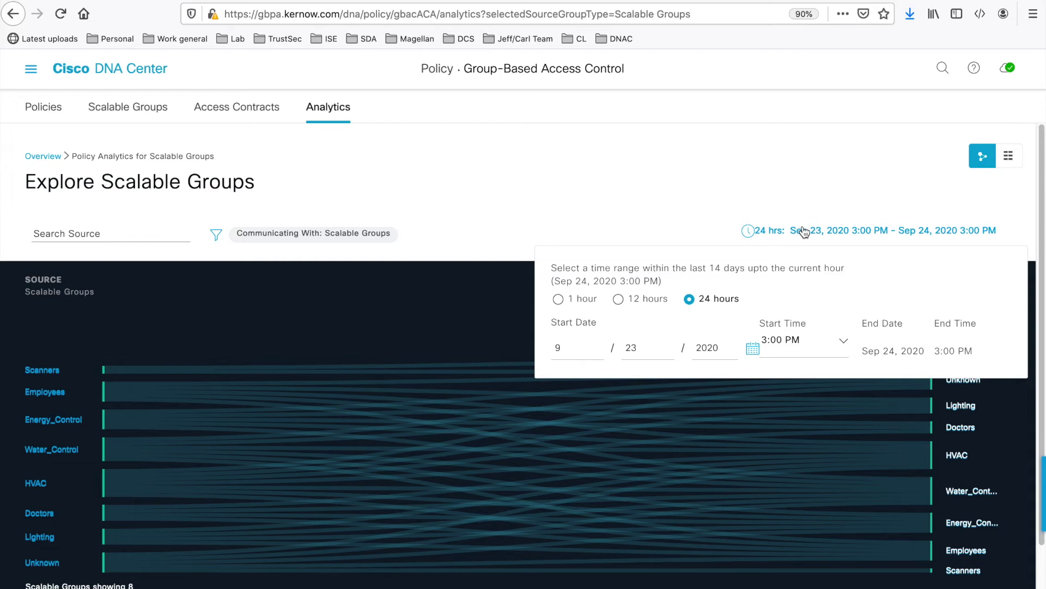
left_click(497, 234)
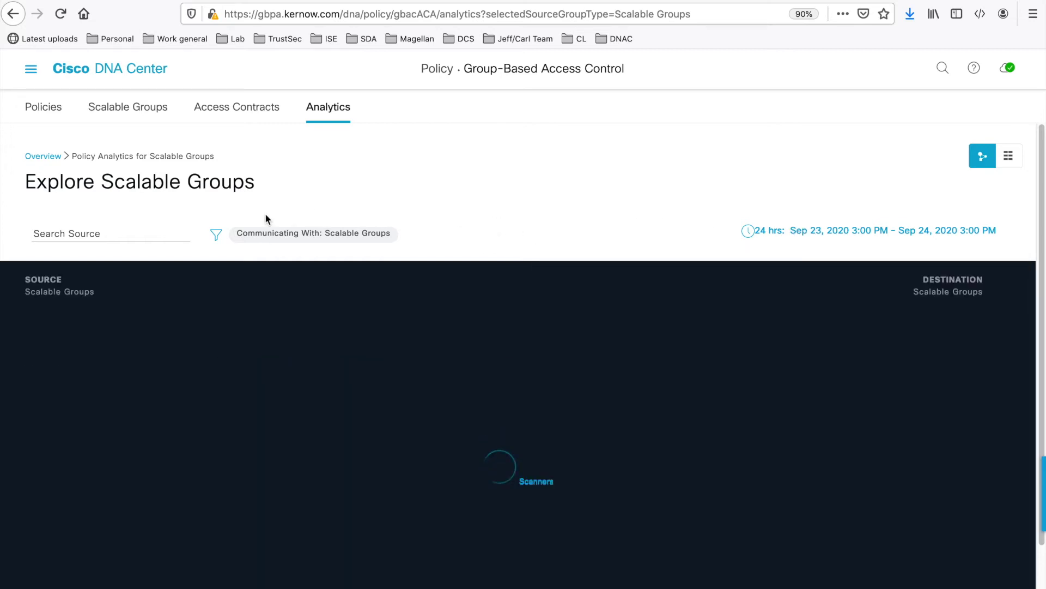
left_click(217, 234)
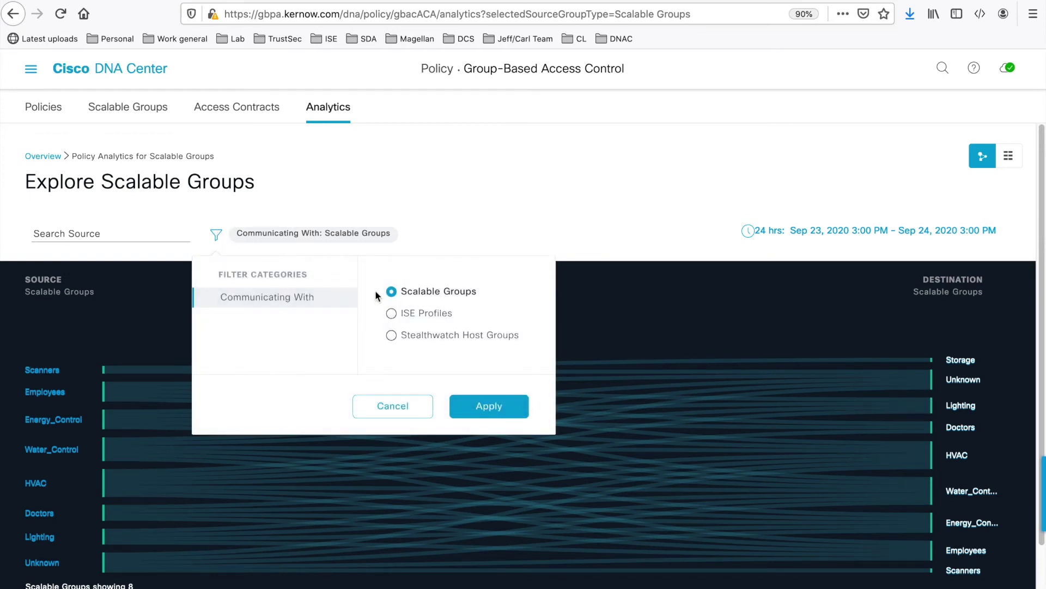
left_click(392, 315)
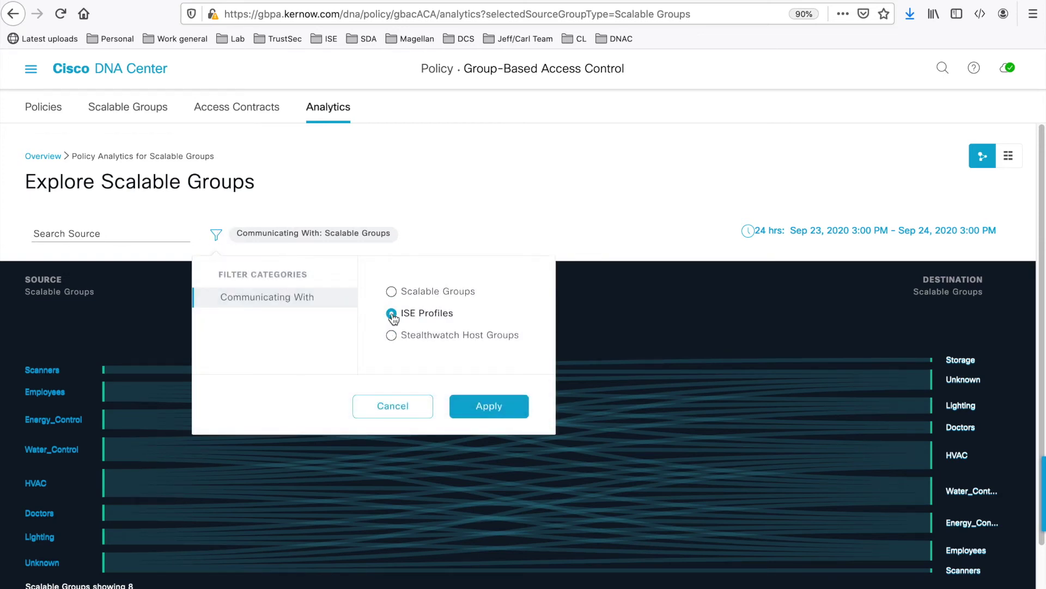
left_click(489, 406)
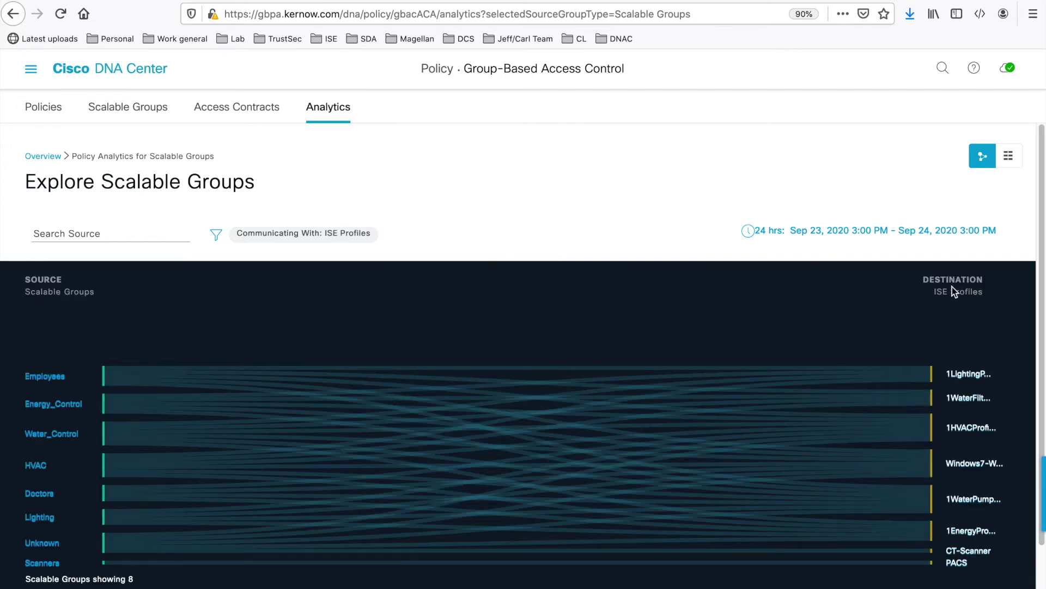
left_click(216, 235)
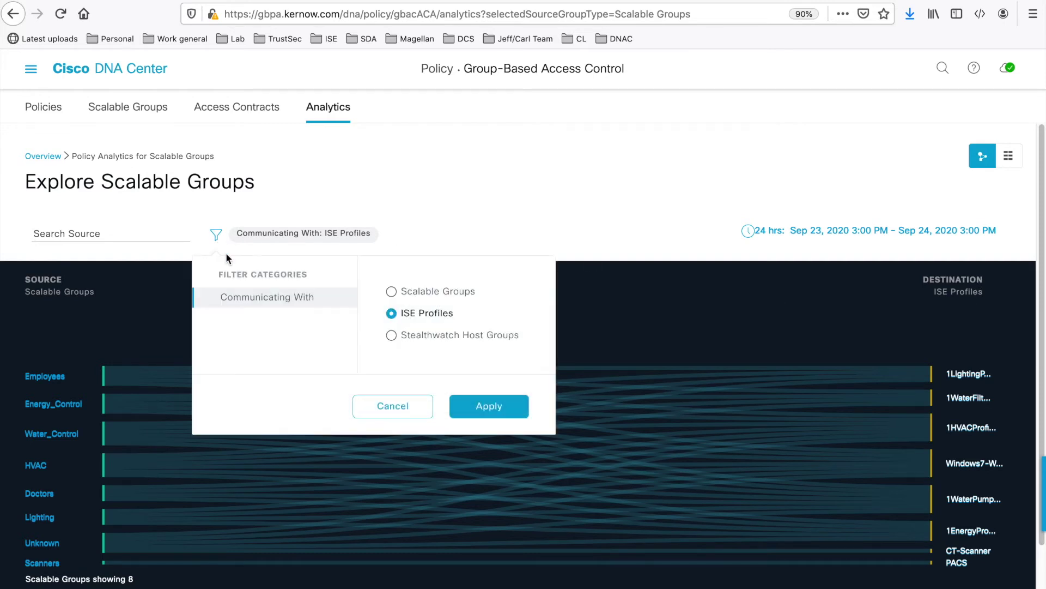
left_click(391, 337)
left_click(489, 406)
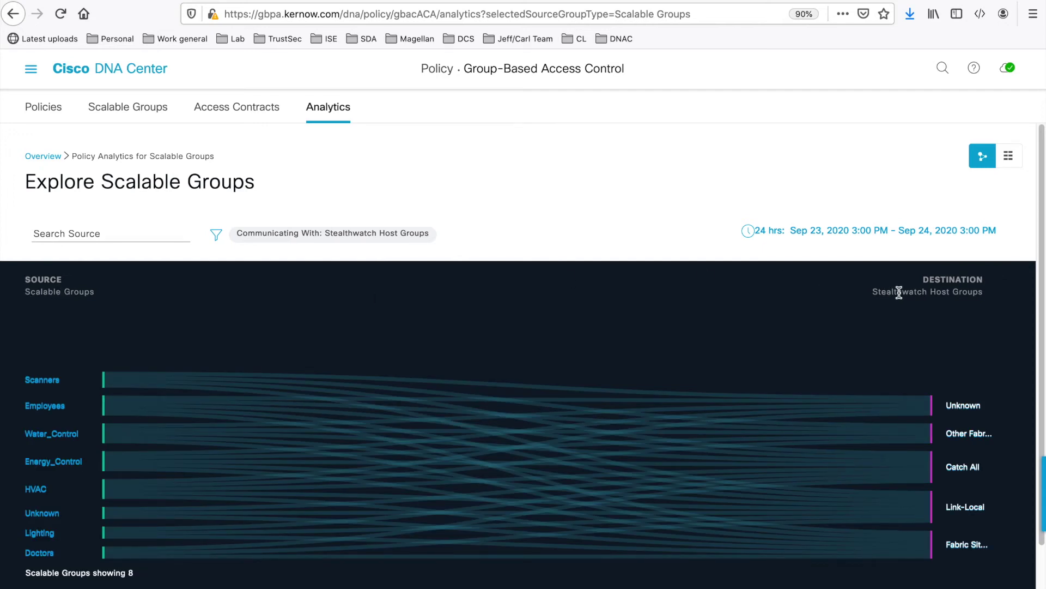
left_click(217, 235)
left_click(392, 293)
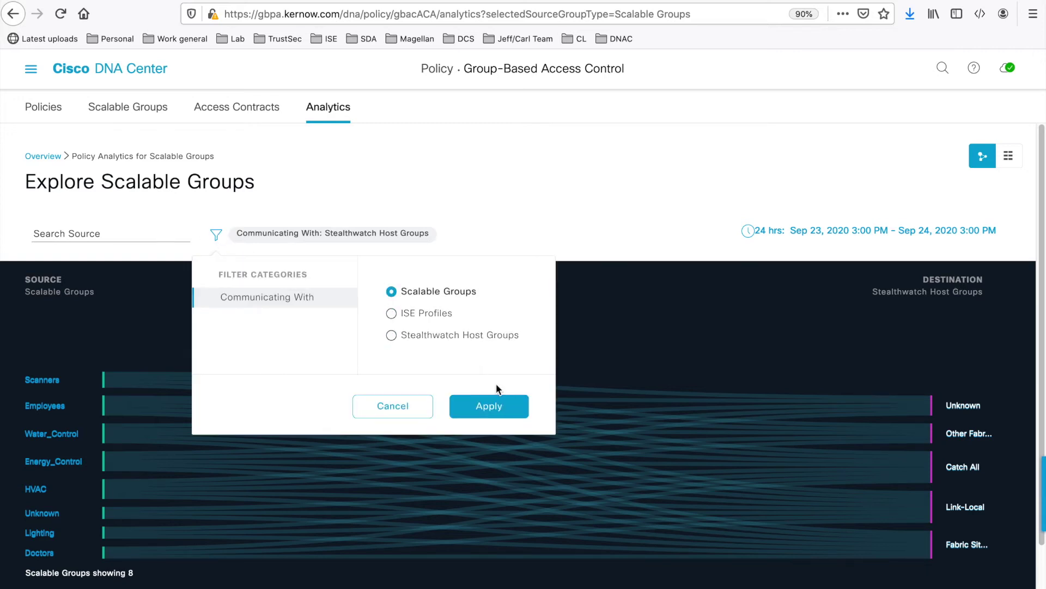
left_click(492, 409)
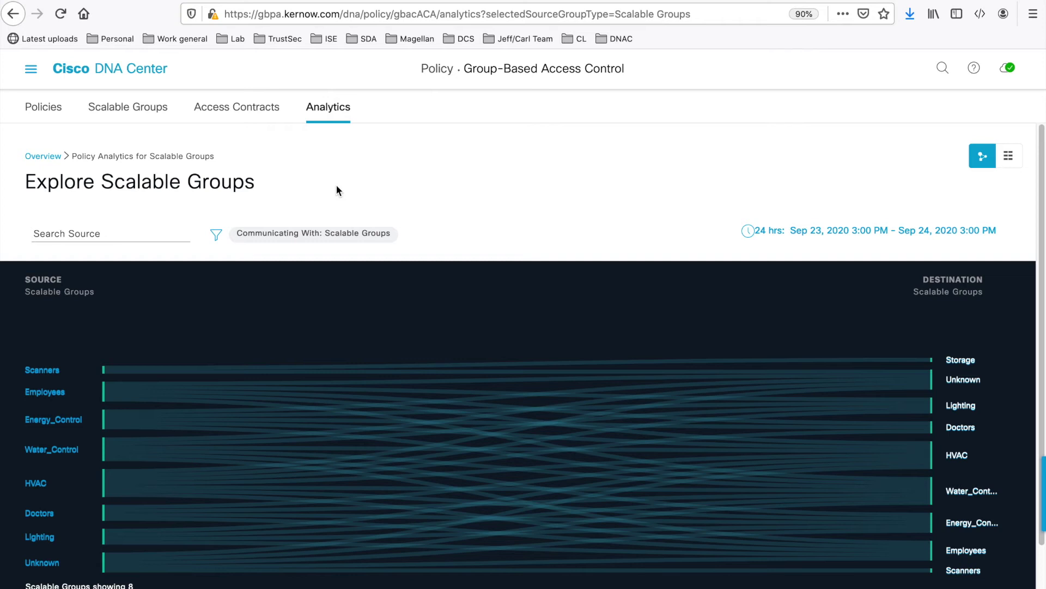
Step: Show the Scanners group's outbound traffic: 14 flows, 3 to Storage and 11 to Unknown
left_click(48, 372)
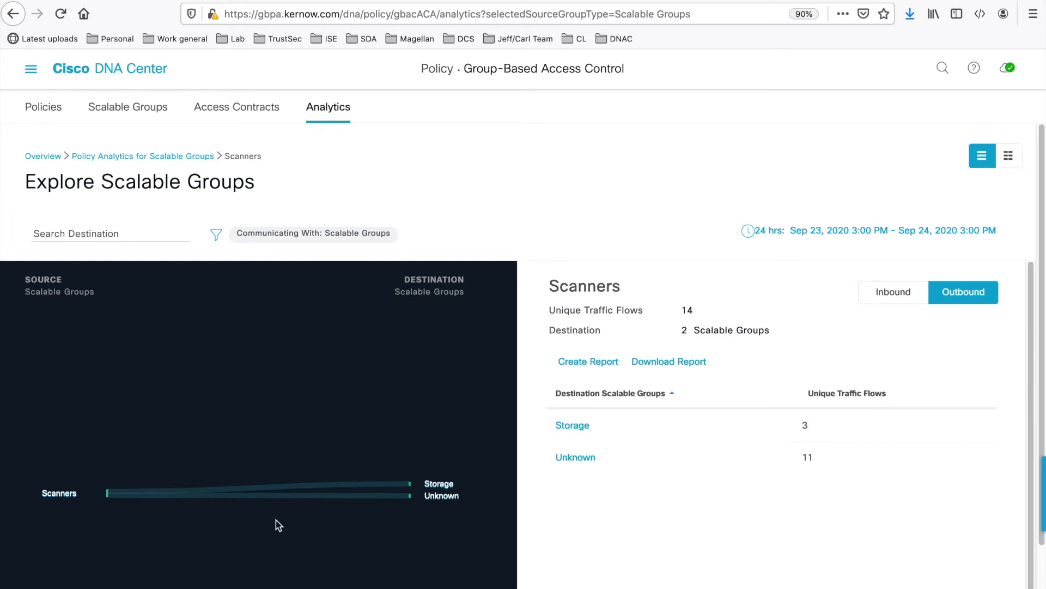
mouse_move(300, 488)
left_click(873, 395)
left_click(1010, 158)
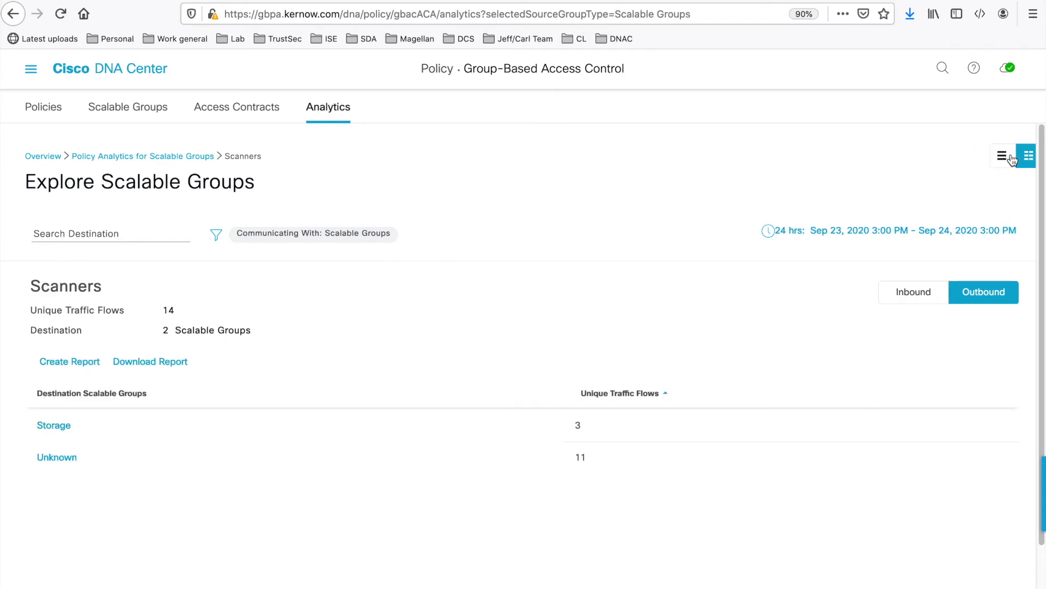
left_click(1003, 158)
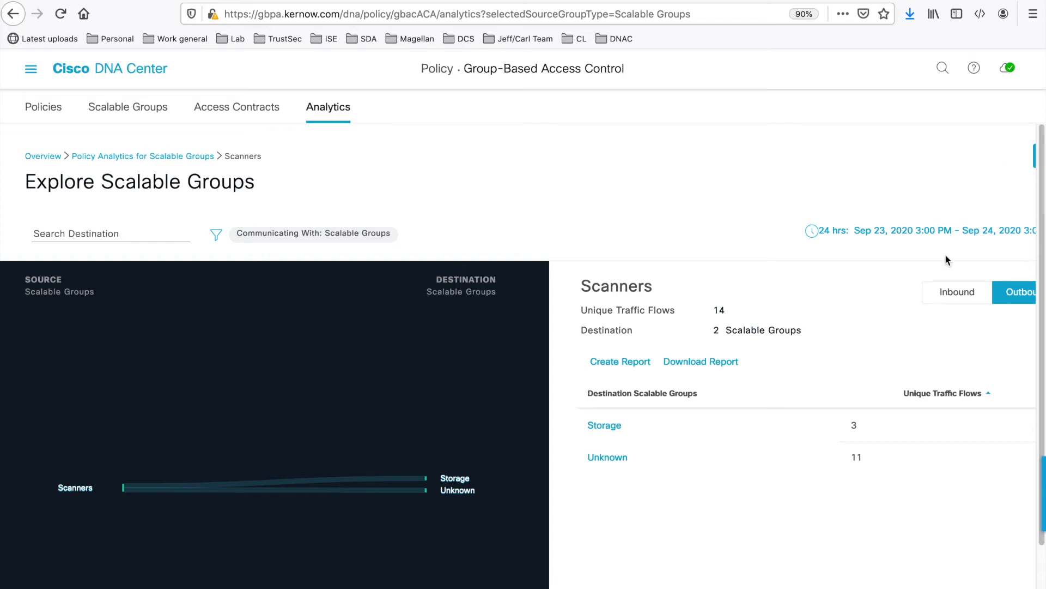
left_click(964, 298)
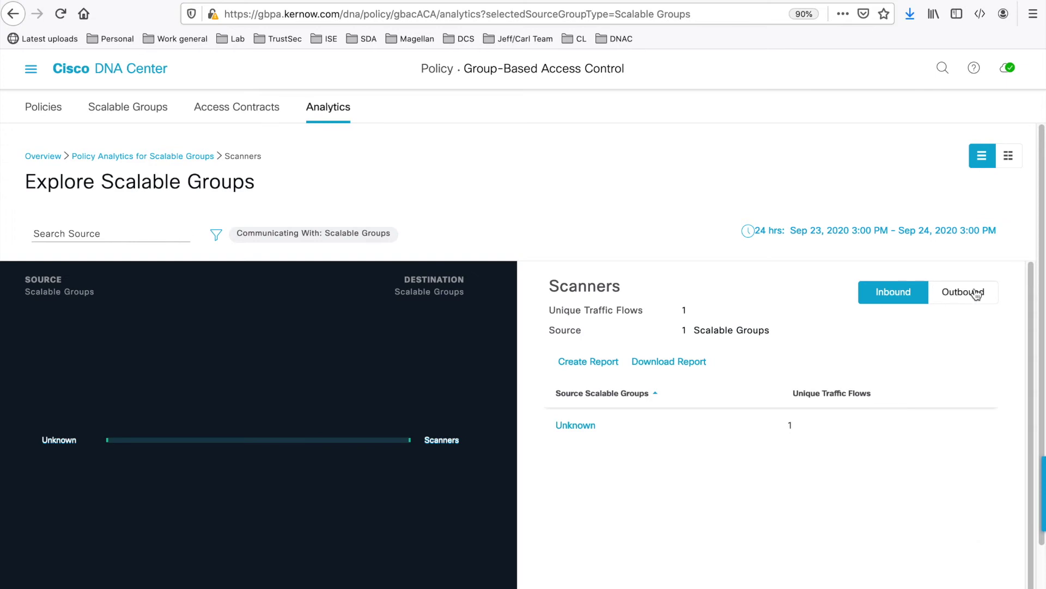
left_click(976, 294)
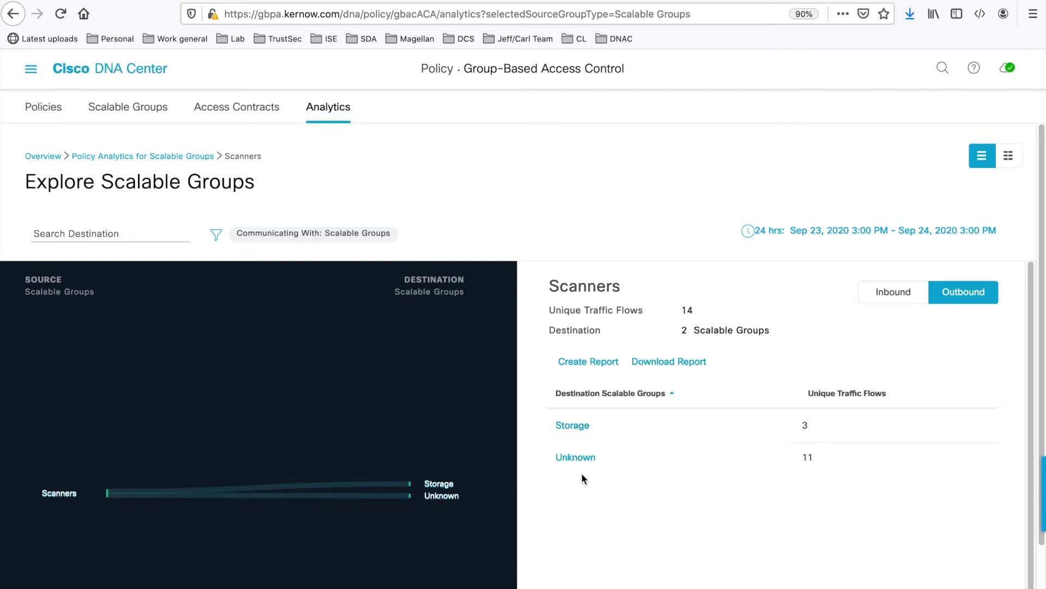
Step: Drill into the Scanners-to-Storage flows and review the 24 hrs time range
left_click(386, 484)
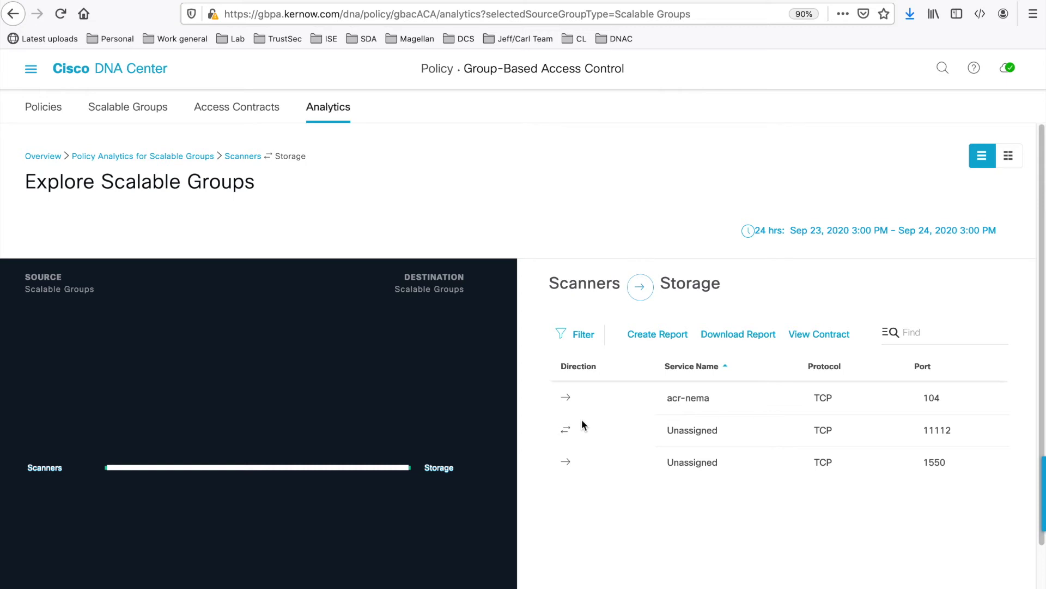
left_click(804, 237)
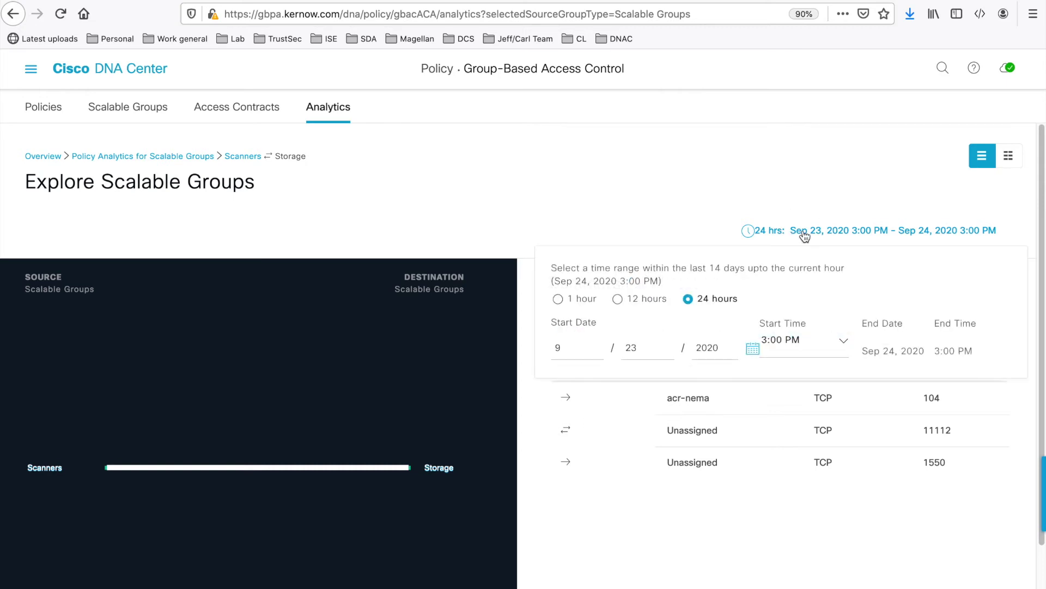
left_click(834, 204)
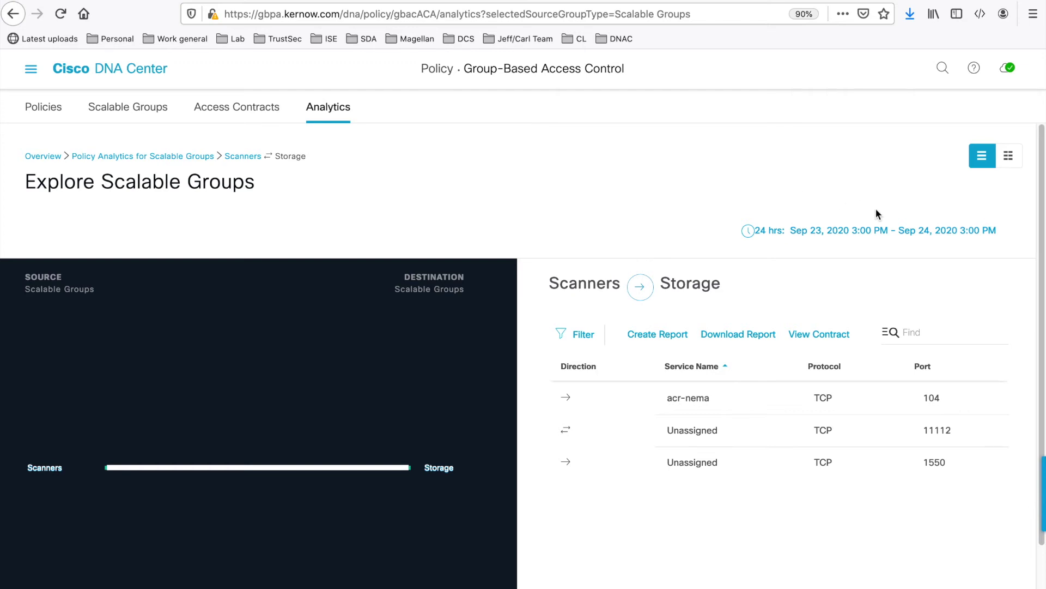
Step: Reverse the flow to Storage→Scanners, then flip it back to Scanners→Storage
left_click(641, 287)
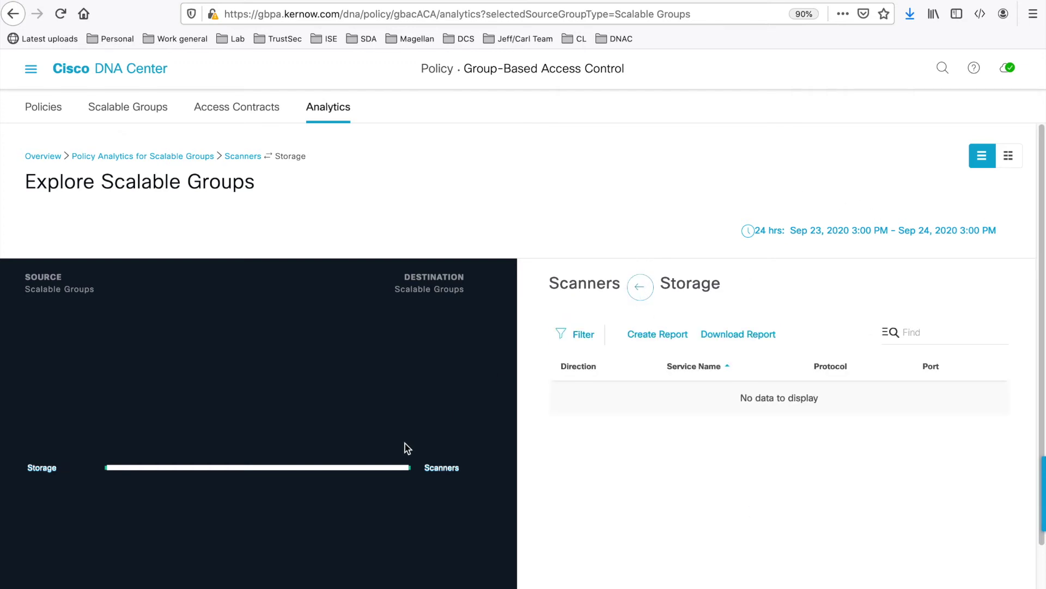
left_click(641, 291)
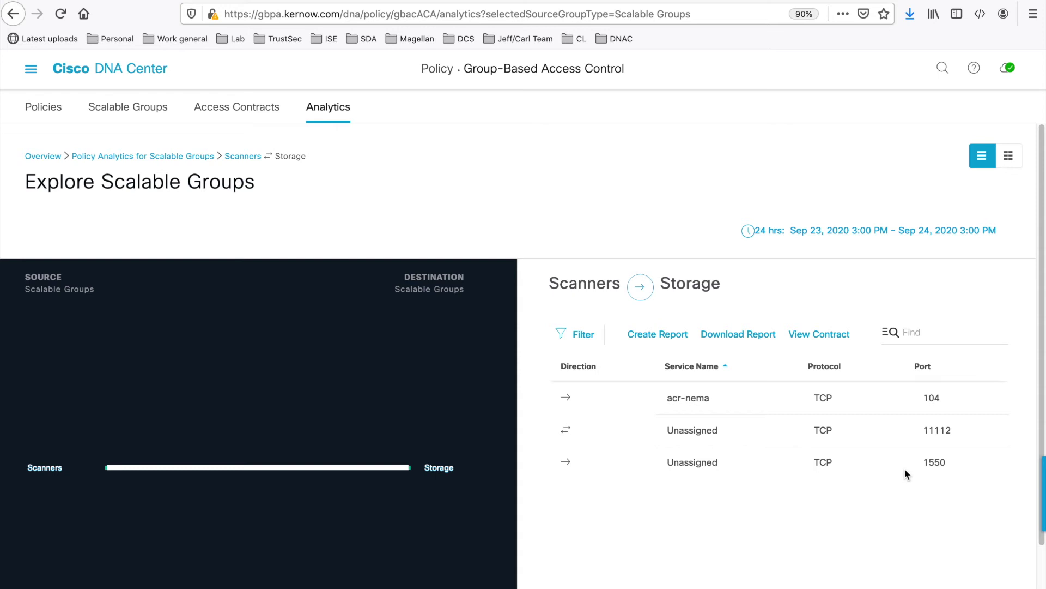
Step: Open the Scanners-to-Storage contract page and review the DenyRemoteServices DENY rules
left_click(826, 338)
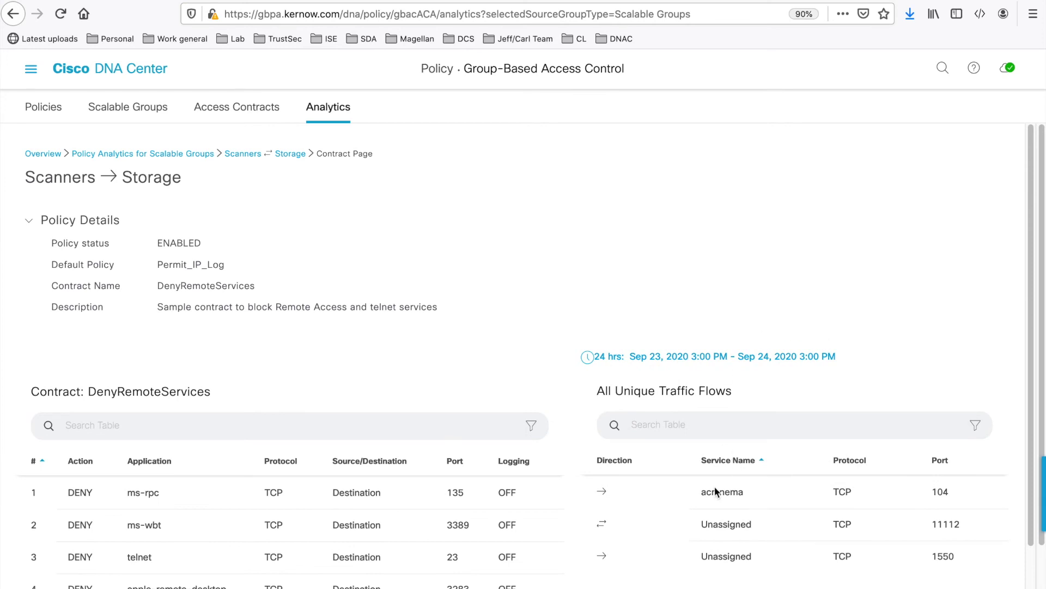
scroll(723, 518, "down", 1)
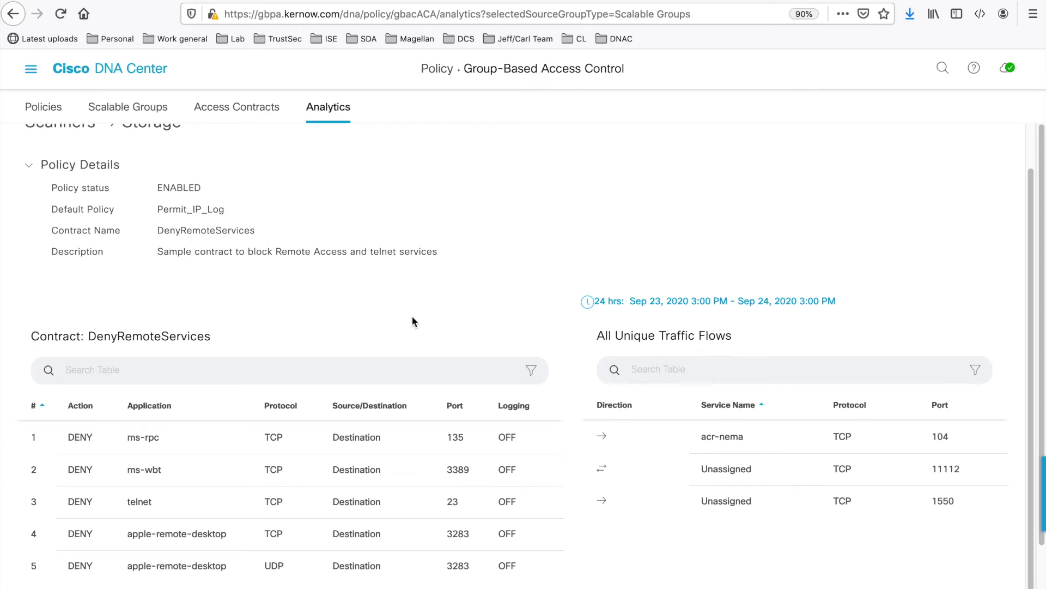
scroll(413, 318, "down", 1)
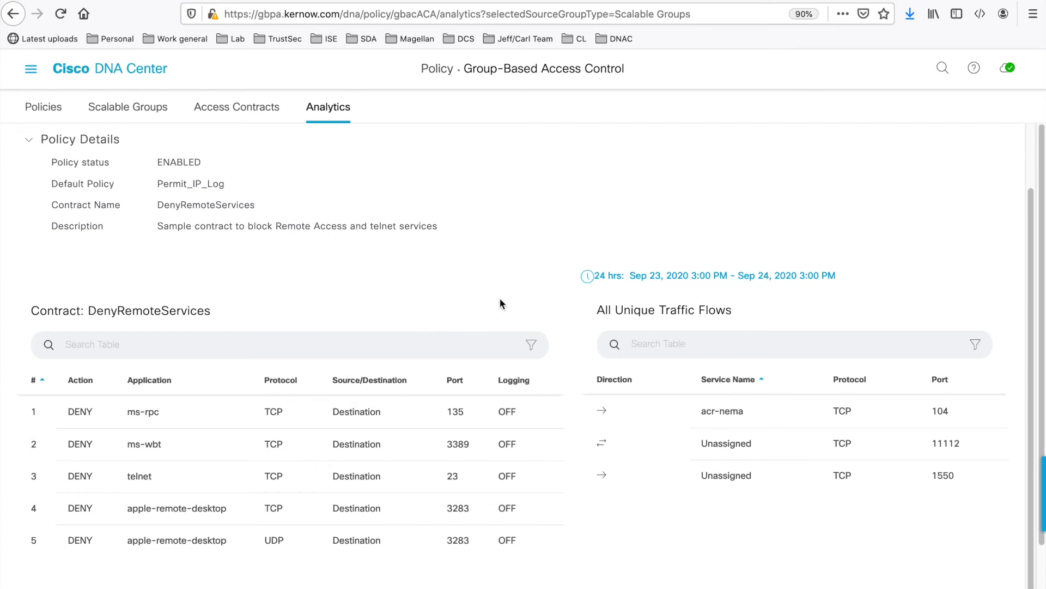
scroll(500, 305, "down", 2)
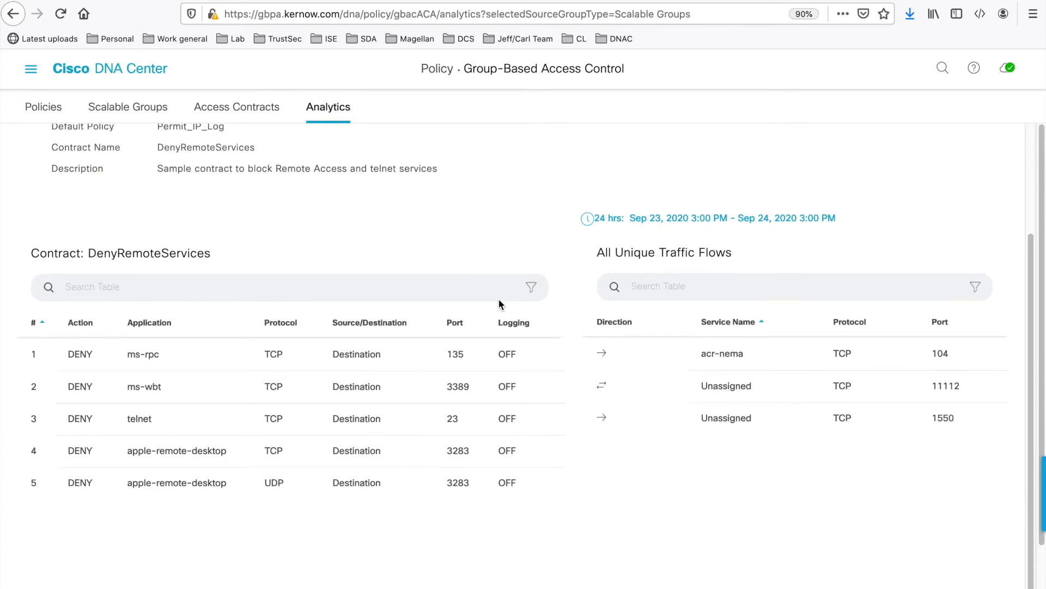
scroll(500, 305, "down", 1)
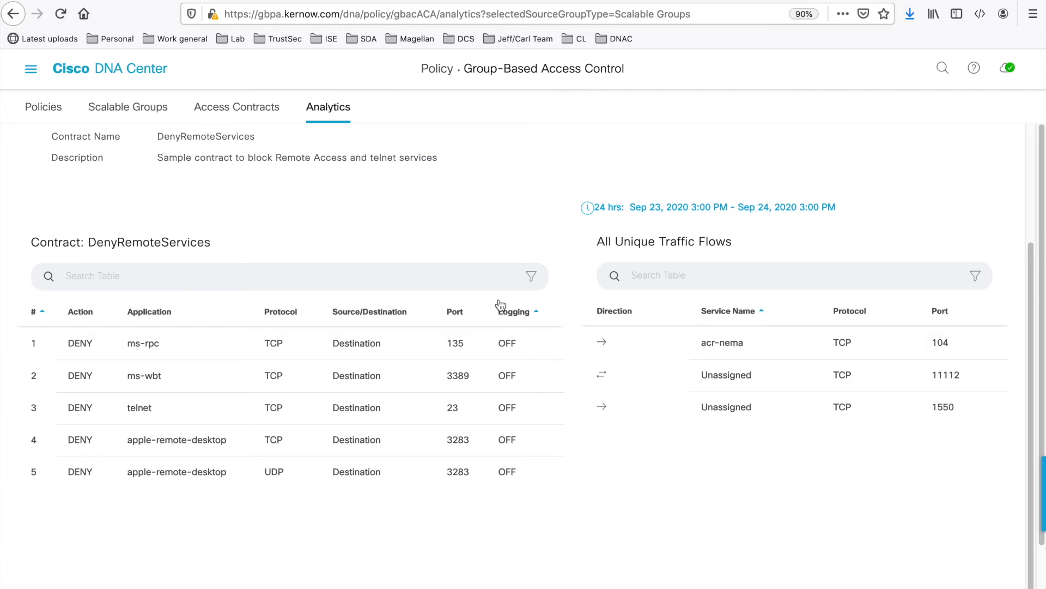
Step: Open the Scanners-to-Storage custom policy from the Policies matrix for editing
left_click(41, 106)
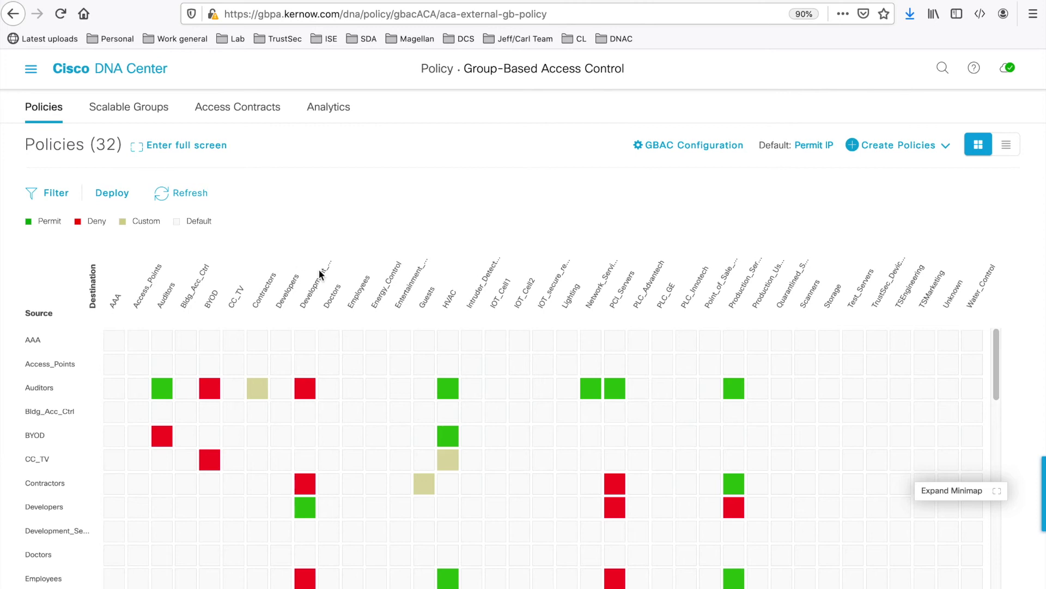
scroll(508, 421, "down", 5)
scroll(510, 420, "down", 8)
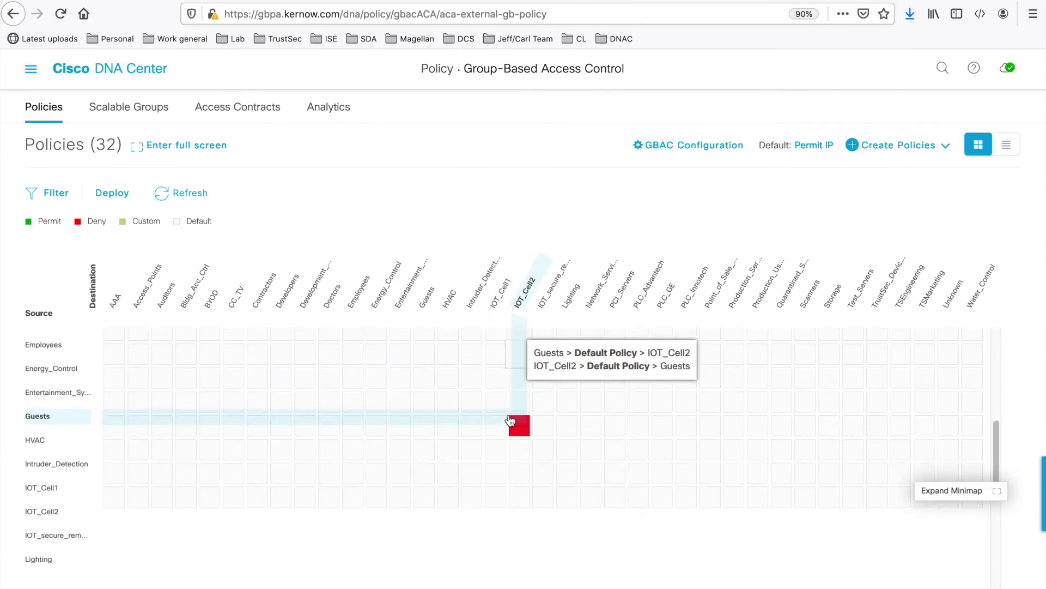
scroll(510, 420, "down", 4)
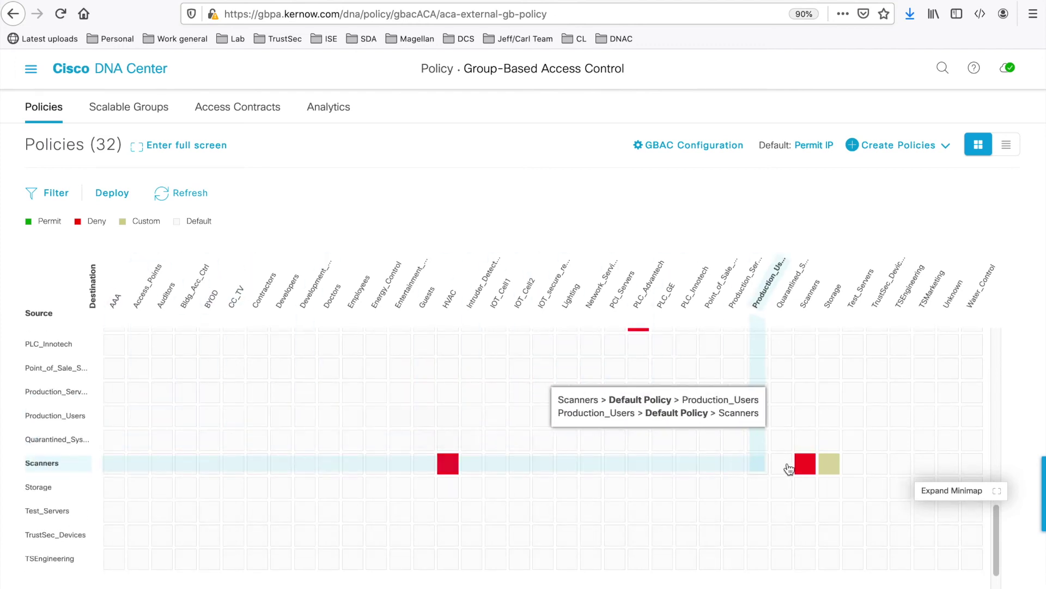
left_click(829, 467)
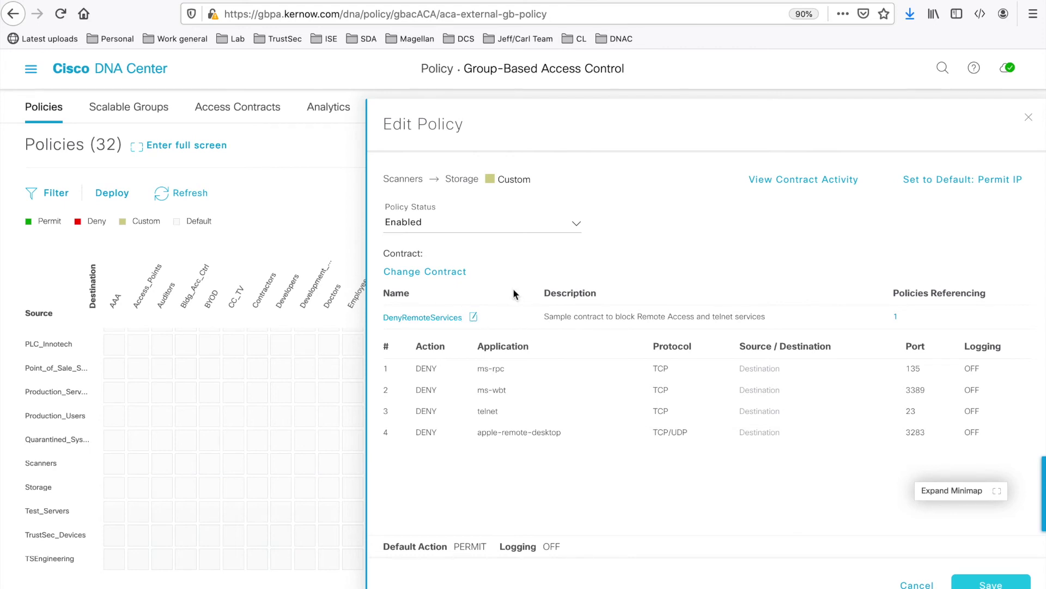
Step: Replace DenyRemoteServices with the Permit_Scanner2PACS_DICOM contract and save the policy
left_click(445, 272)
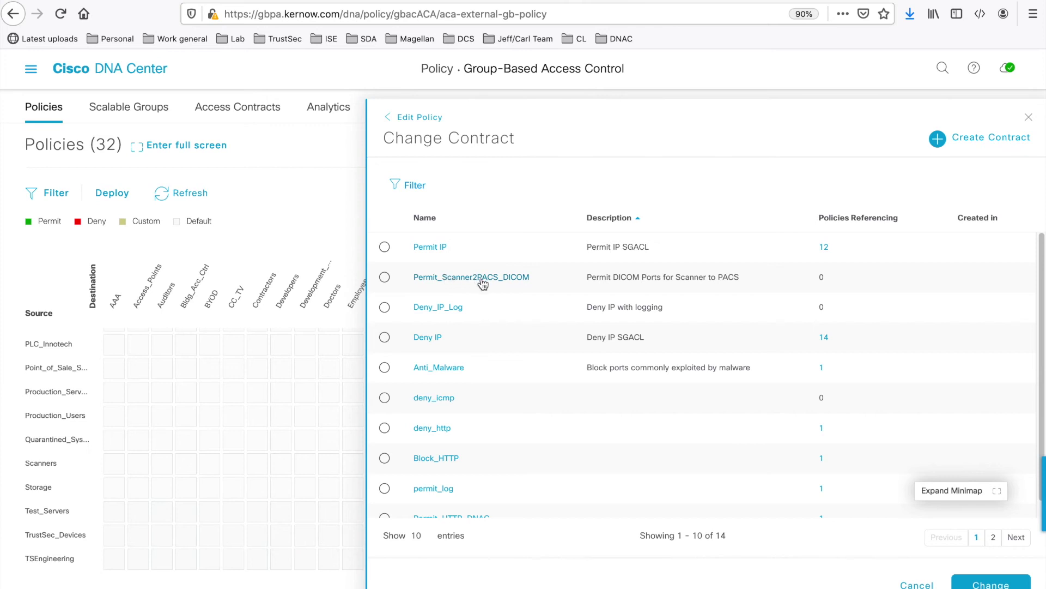
left_click(385, 277)
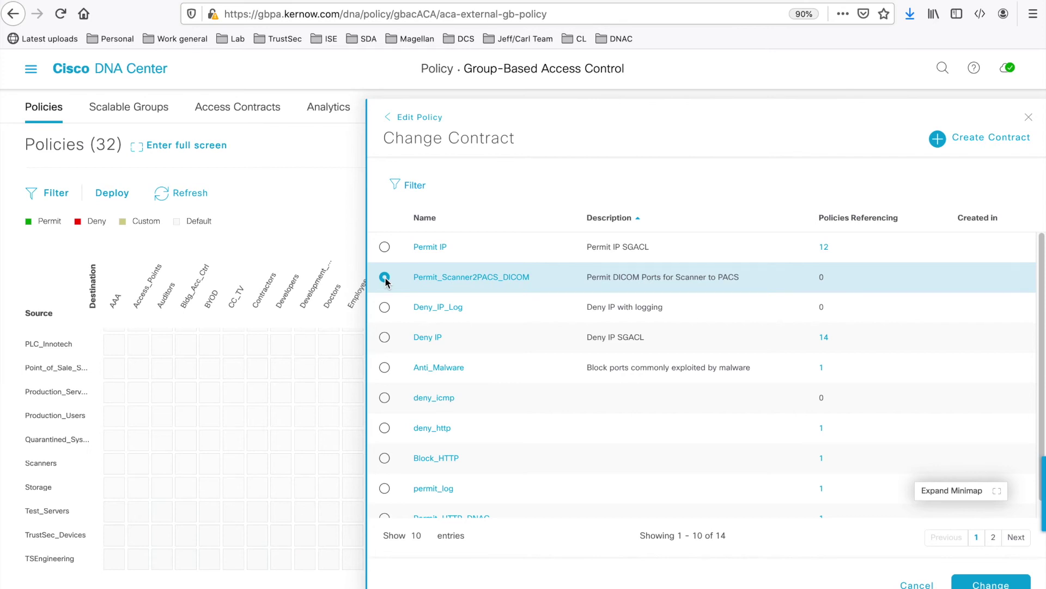
left_click(999, 583)
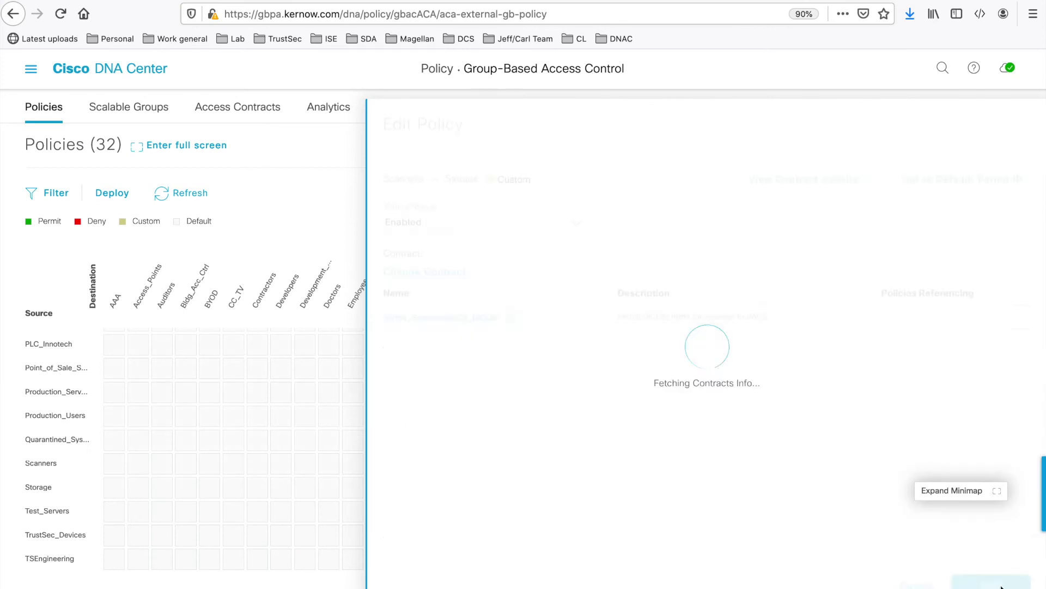
left_click(993, 584)
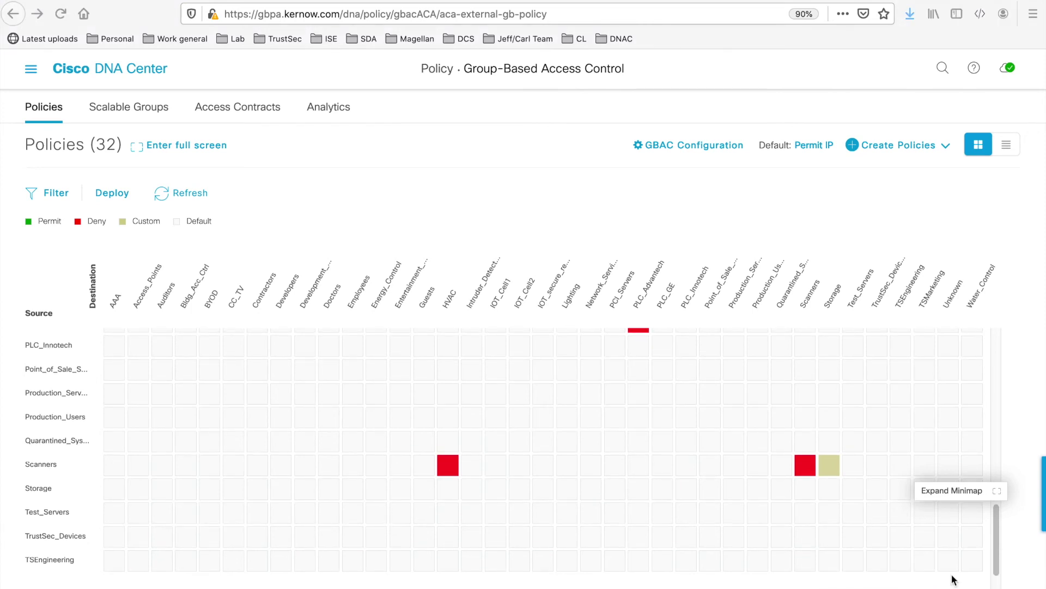
Step: Back in Analytics, review the Scanners-to-Storage contract permitting TCP 104, 1550 and 11112
left_click(324, 108)
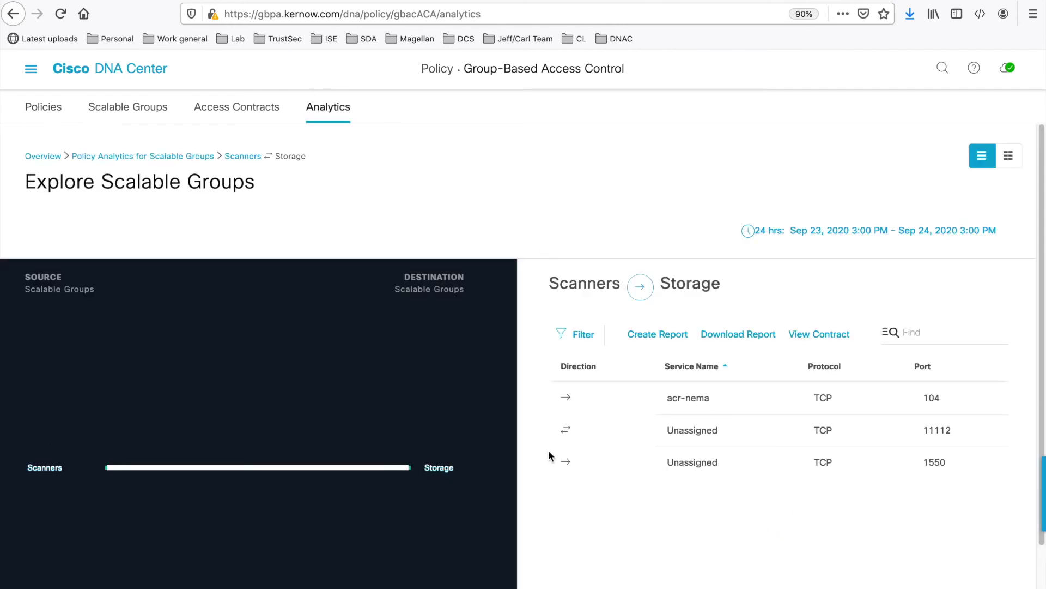
left_click(822, 333)
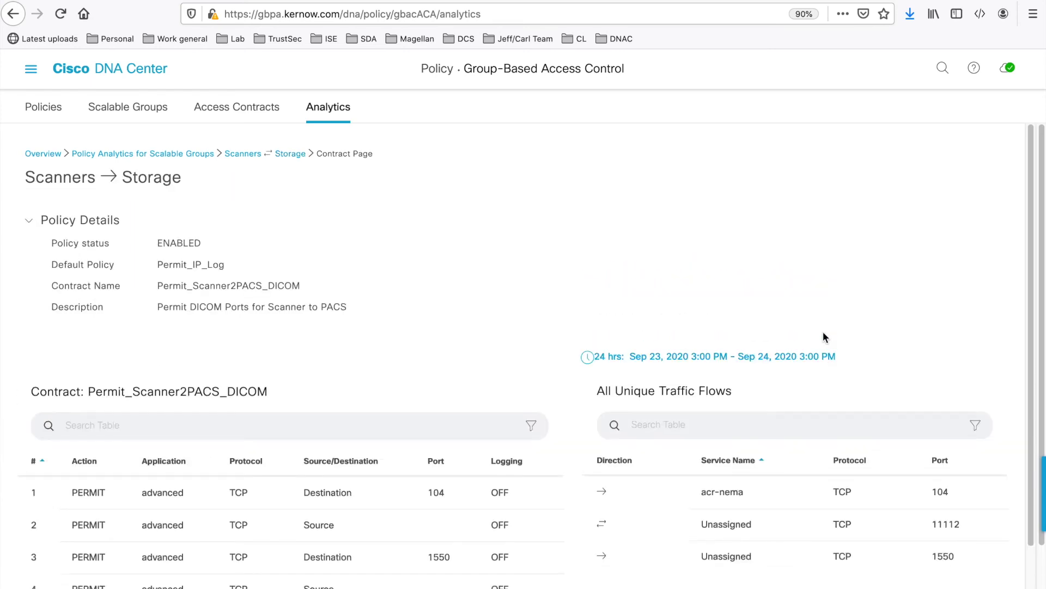
scroll(591, 385, "down", 1)
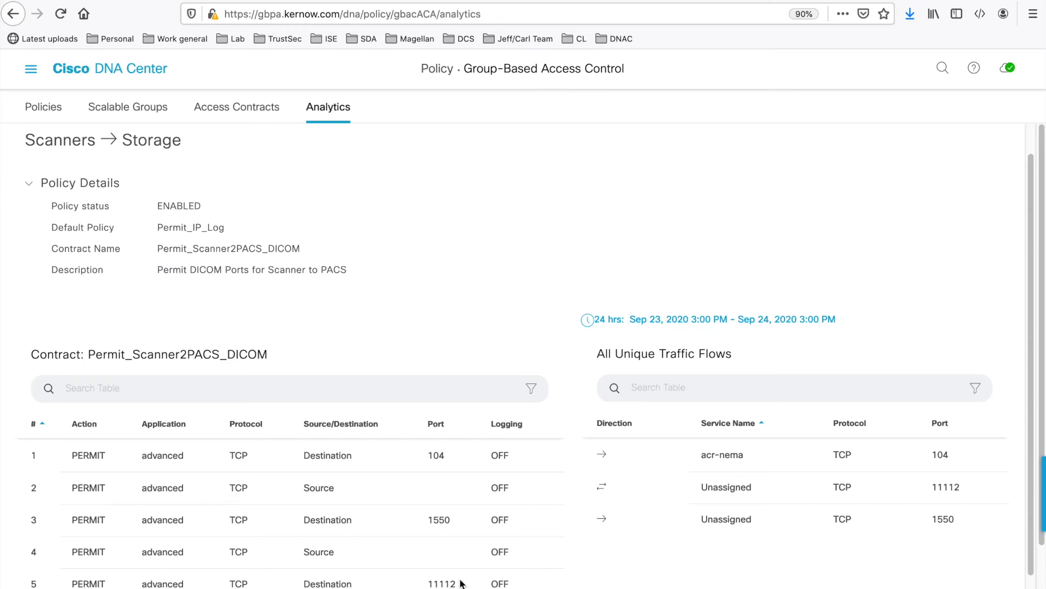
scroll(476, 569, "down", 1)
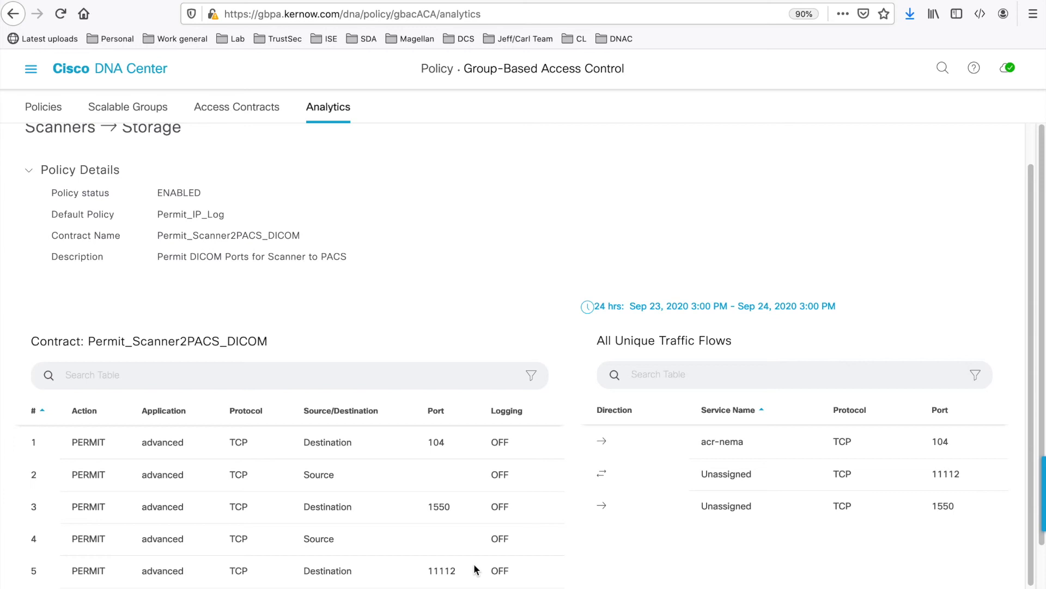
Step: Reopen the Scanners-to-Storage policy in the matrix, now using Permit_Scanner2PACS_DICOM
left_click(46, 112)
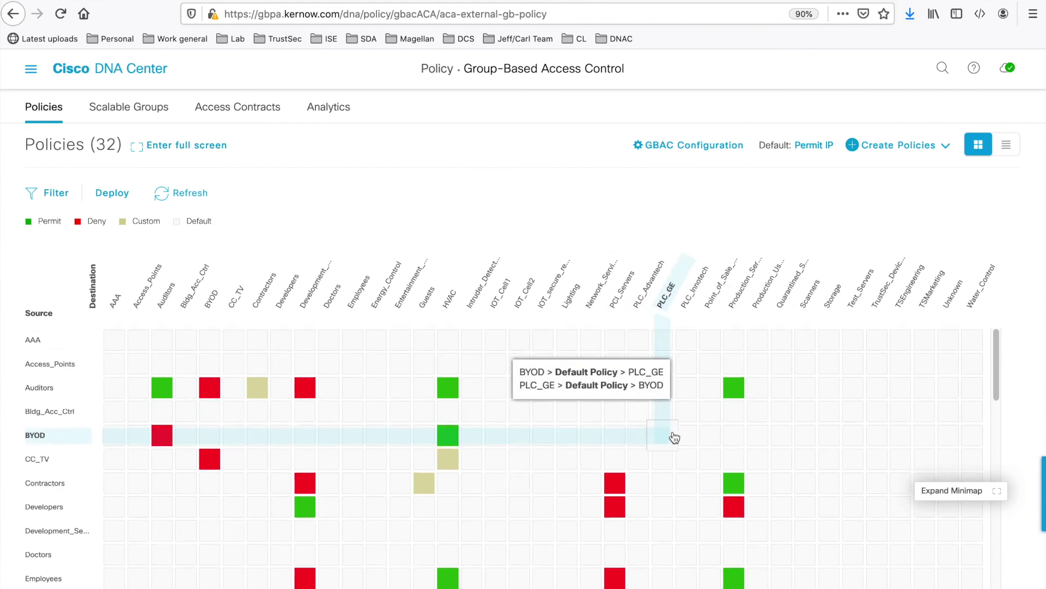
scroll(673, 436, "down", 4)
scroll(675, 438, "down", 9)
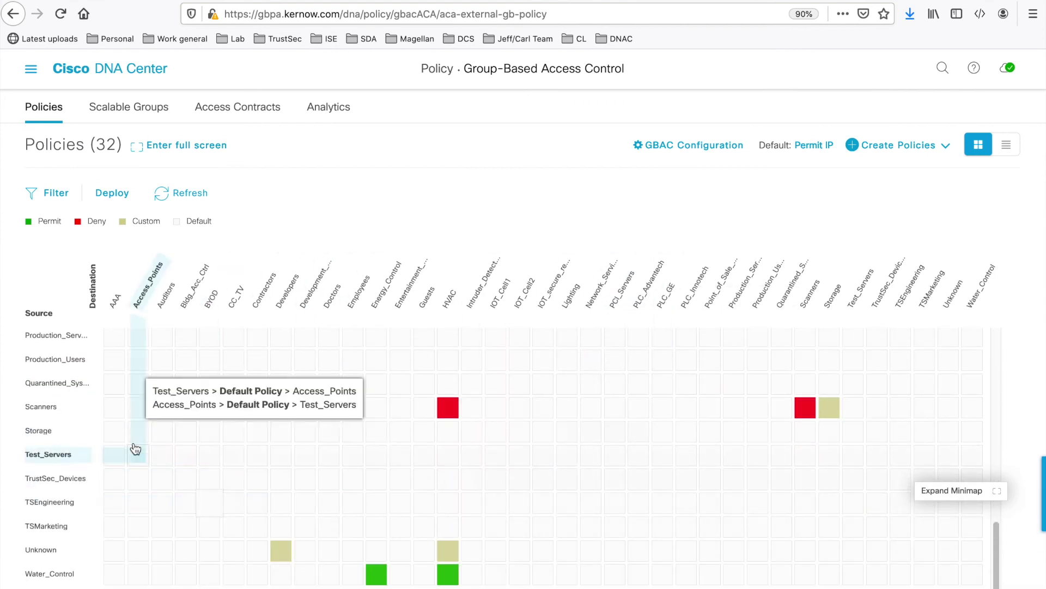
left_click(833, 411)
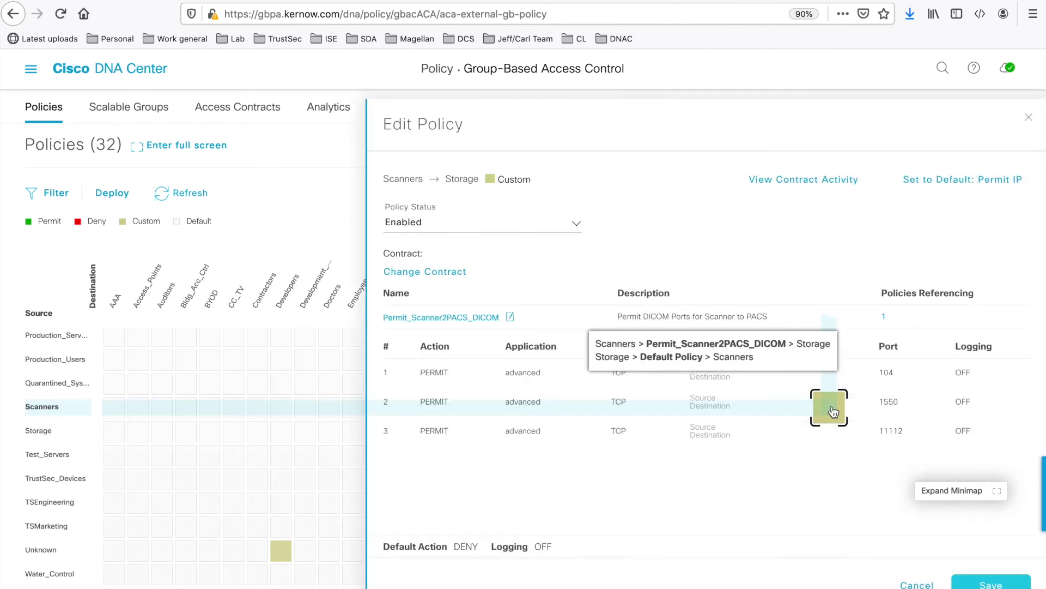
Step: Review the contract's traffic activity, then open the Scanners → Storage contract's analytics page
left_click(823, 188)
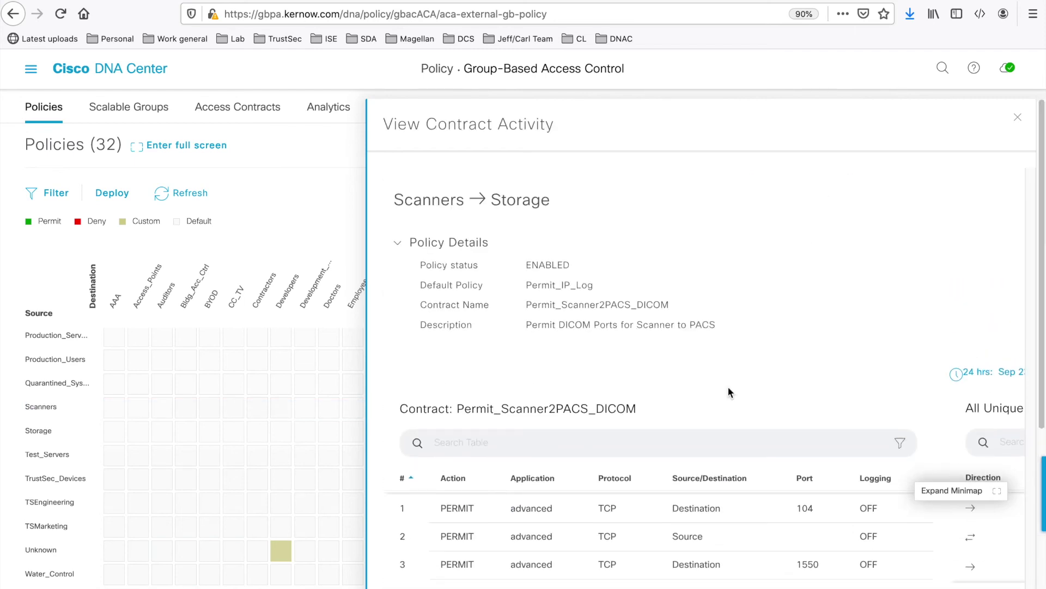
scroll(704, 424, "down", 3)
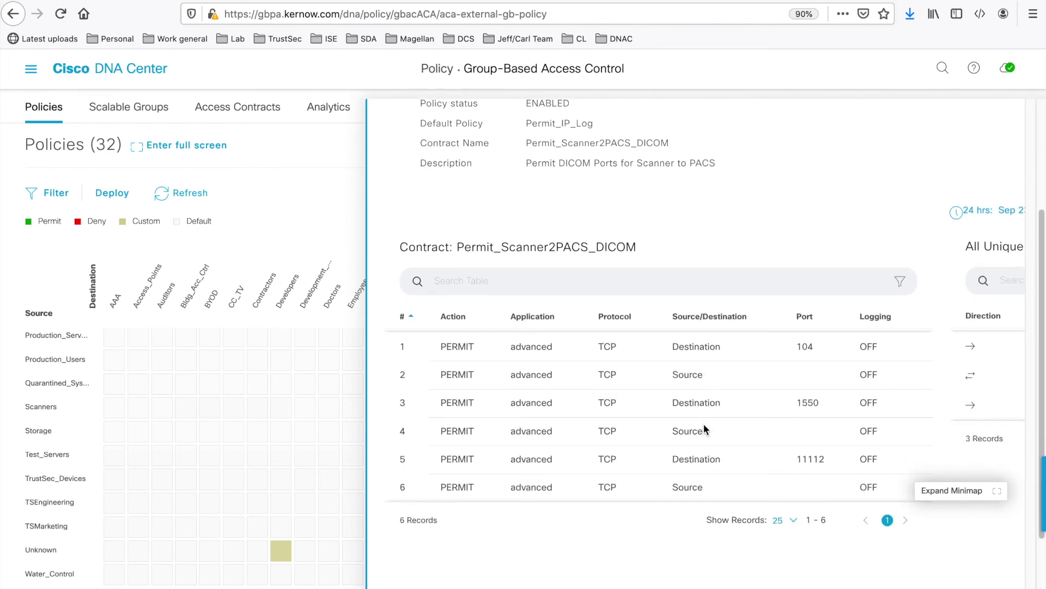
scroll(704, 423, "right", 5)
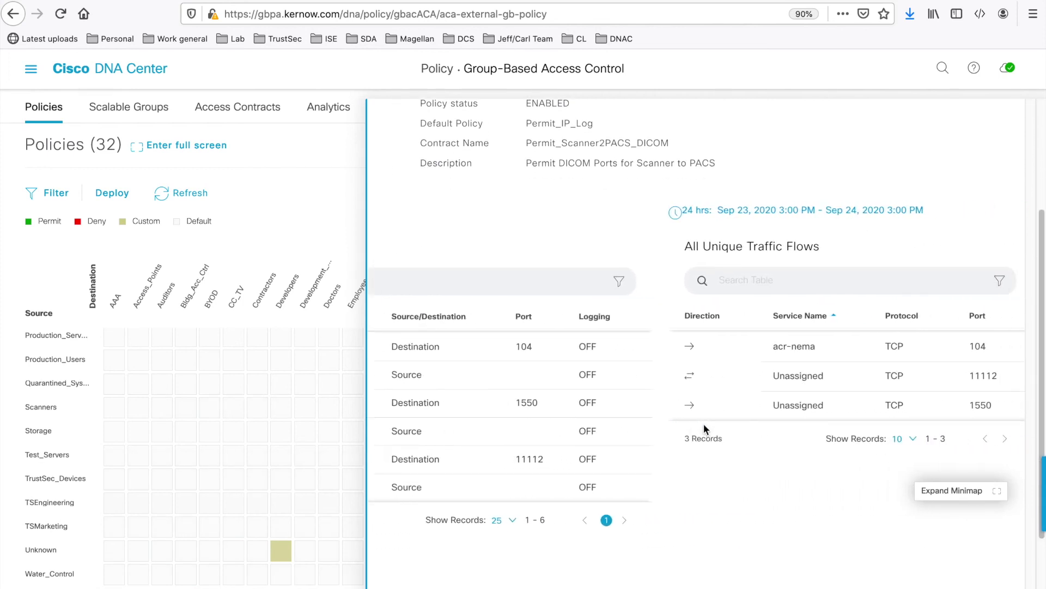
scroll(855, 382, "left", 3)
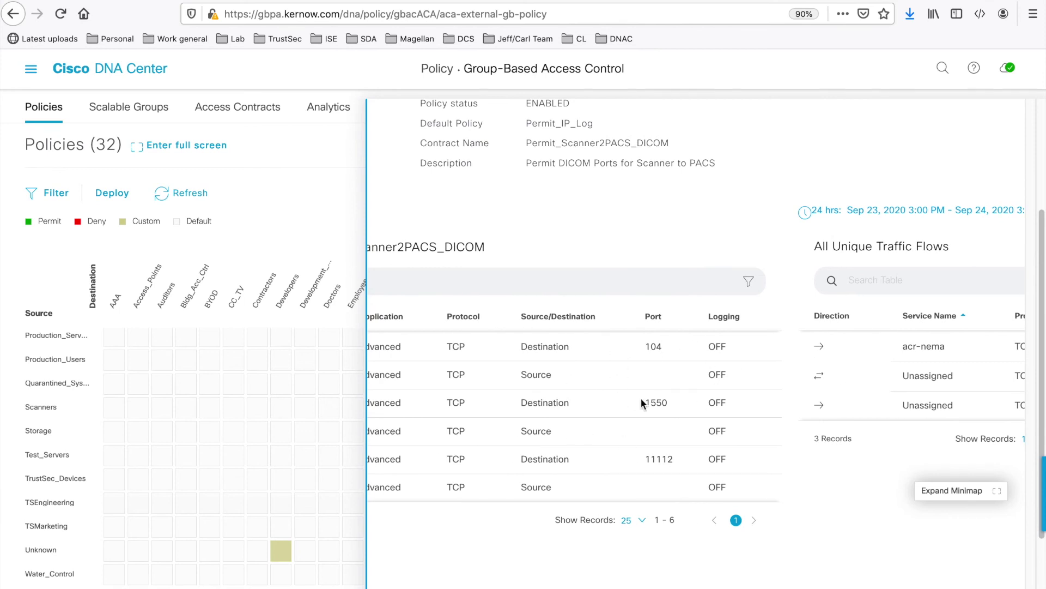
scroll(641, 401, "up", 3)
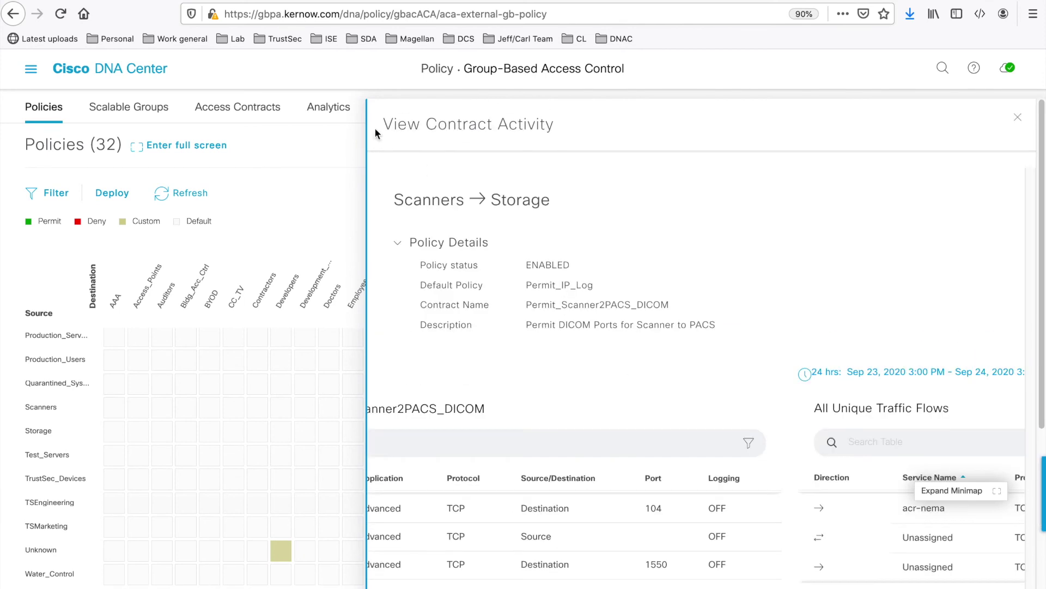
left_click(1018, 117)
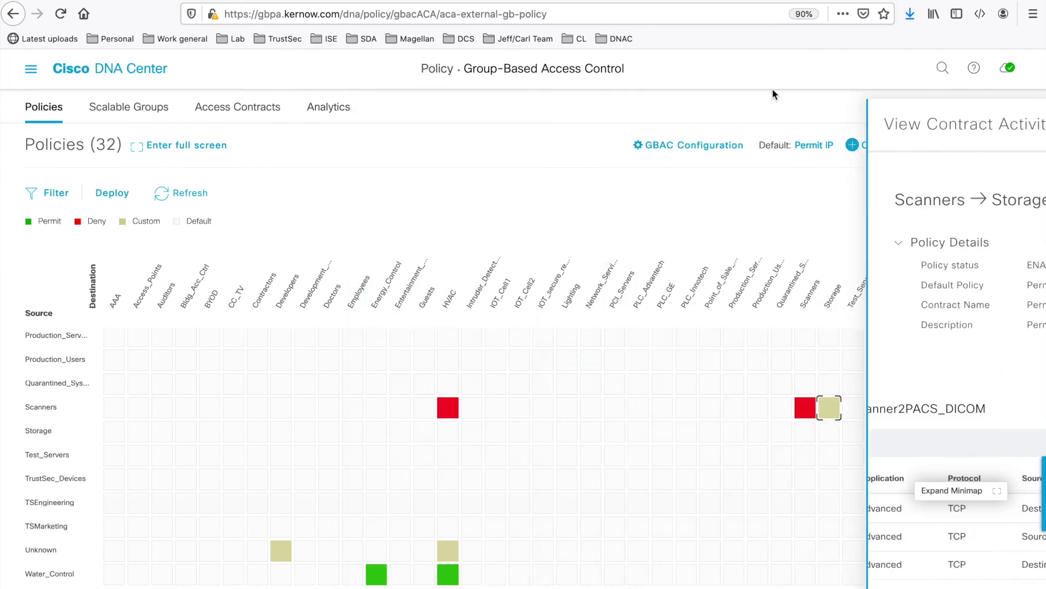
left_click(336, 108)
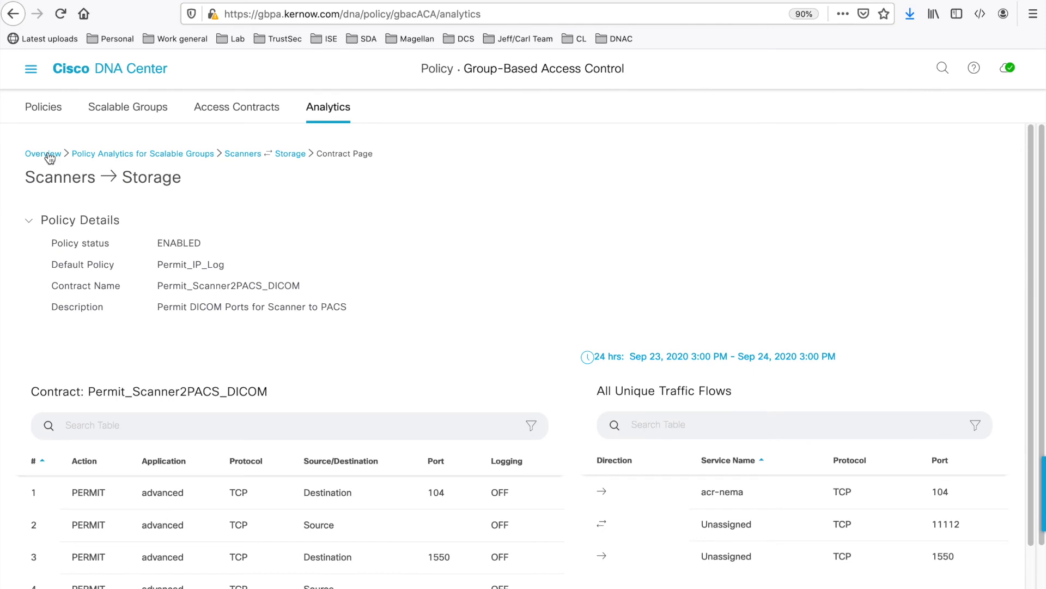
Step: Drill into ISE Profiles to see 1WaterFilterProfile's ftp, ssl, telnet and tftp flows to Employees
left_click(48, 154)
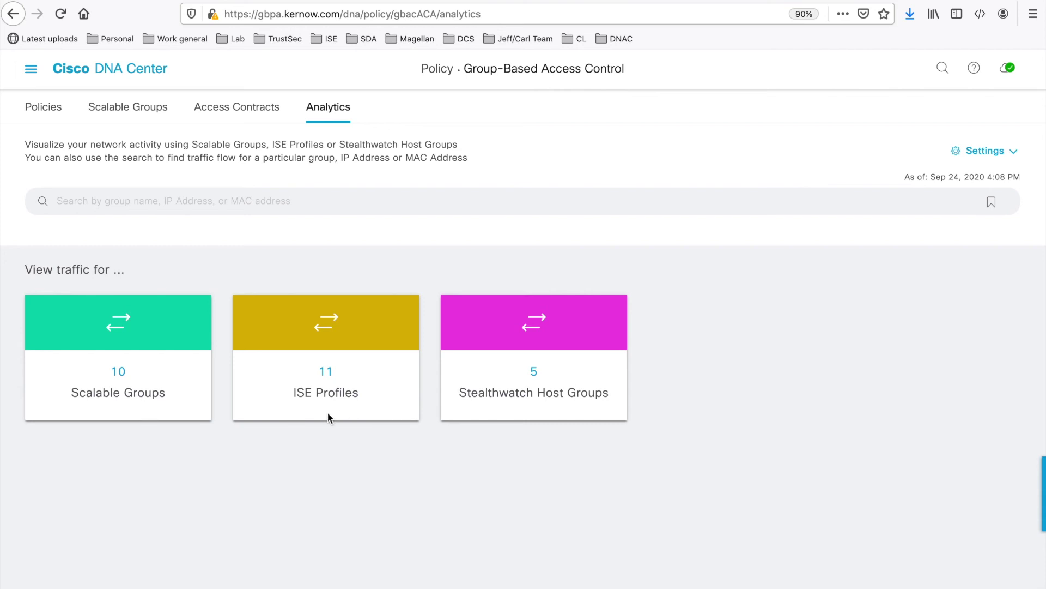
left_click(326, 375)
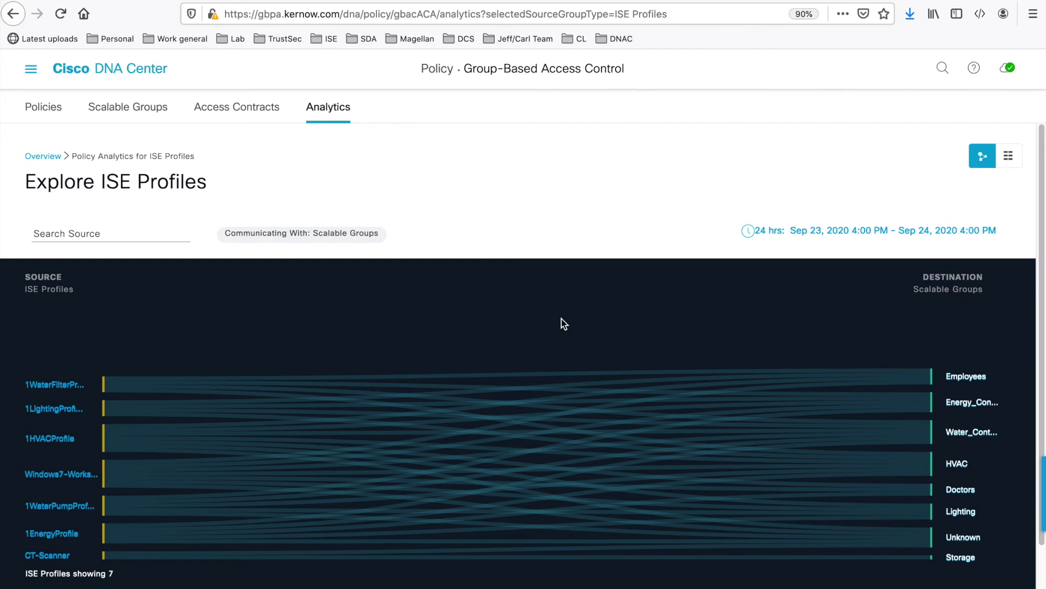
left_click(53, 386)
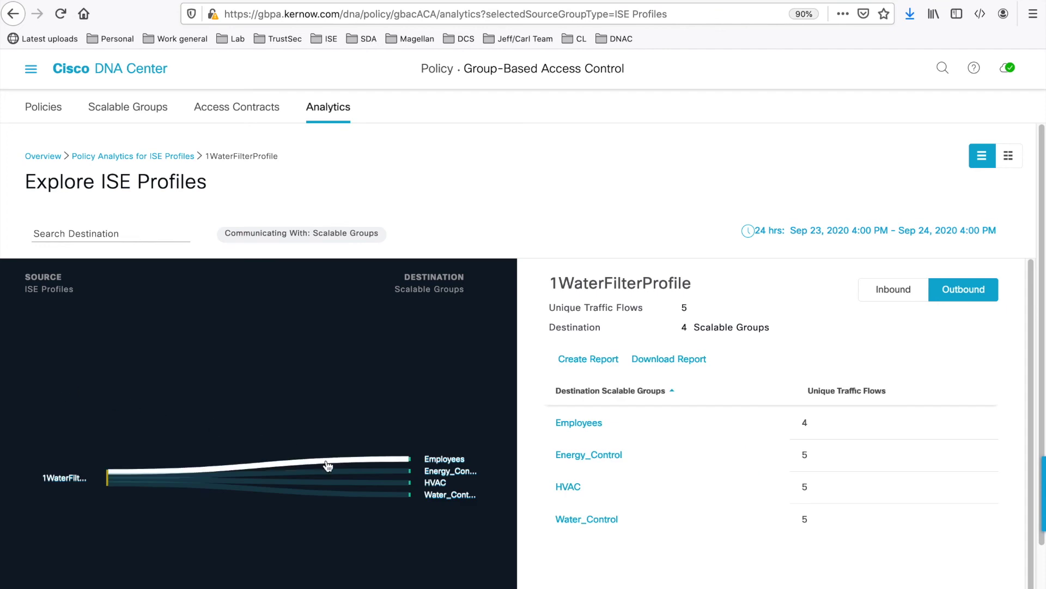
left_click(328, 467)
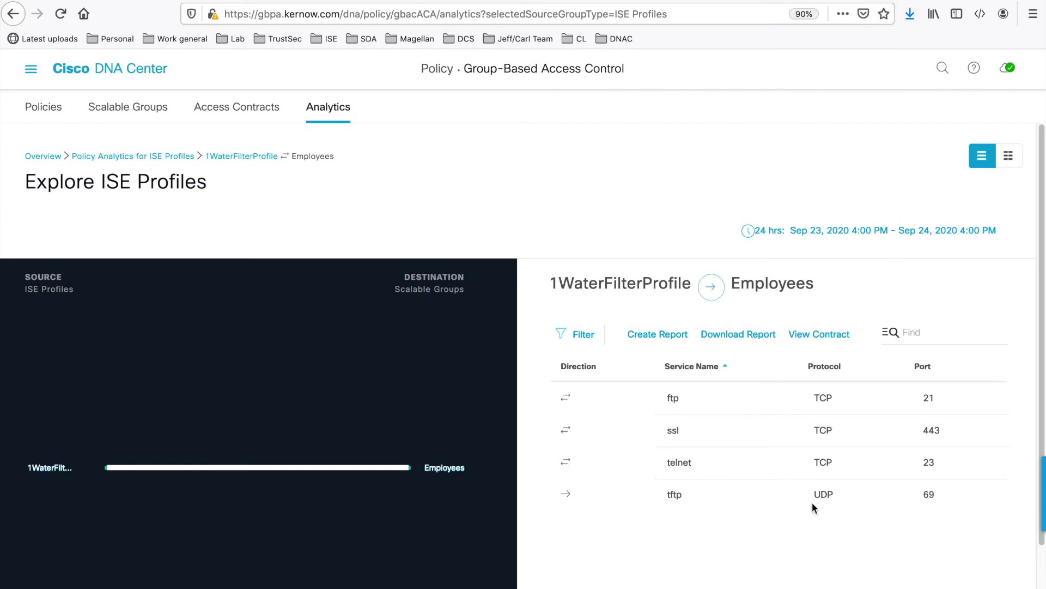
Step: Open the Stealthwatch Host Groups flow diagram from the overview and pan across it
left_click(44, 156)
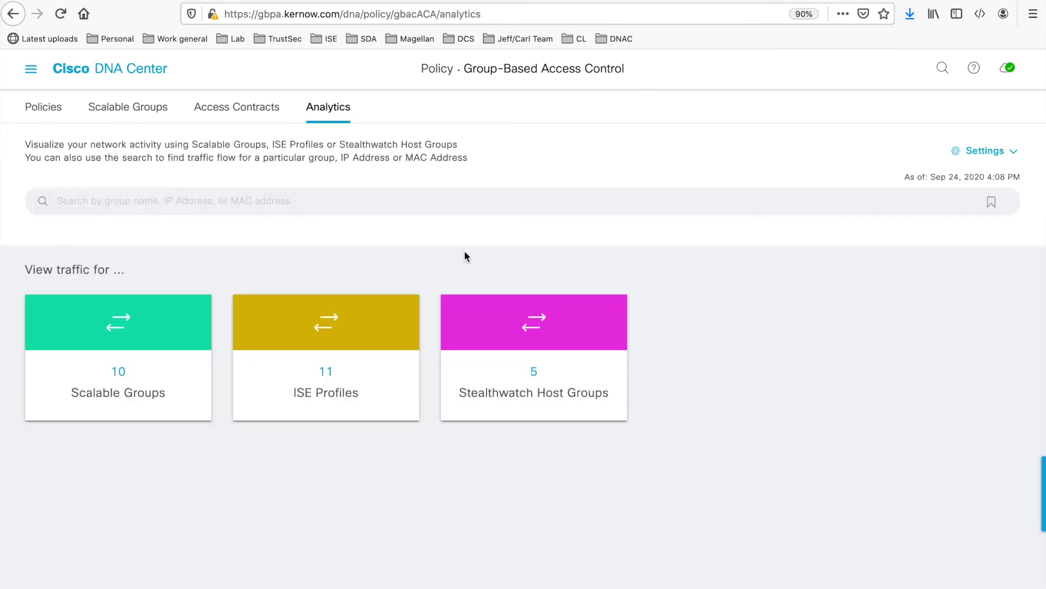
left_click(534, 374)
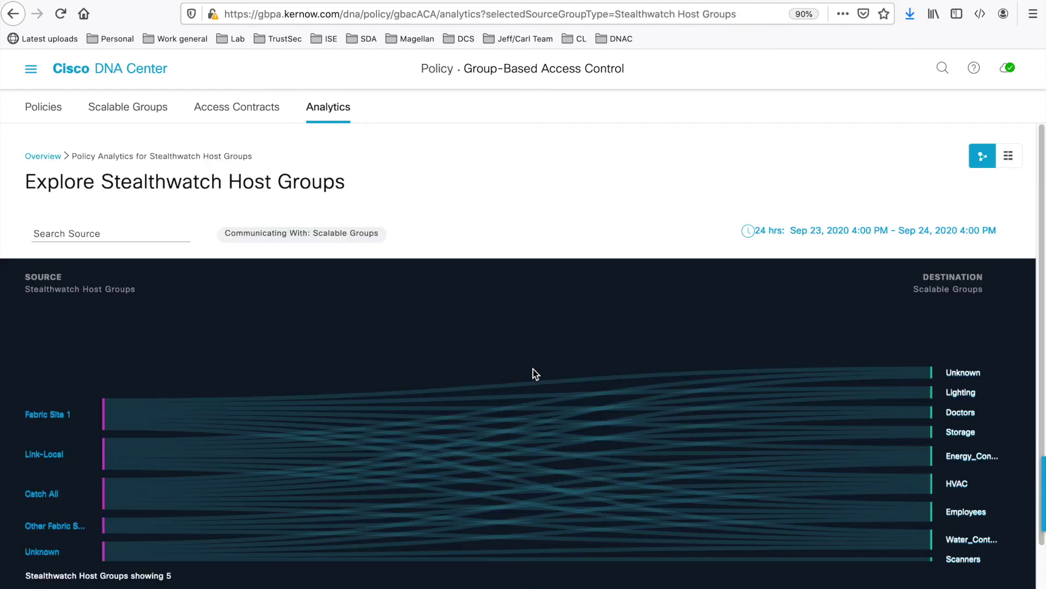
left_click_drag(39, 288, 112, 288)
left_click_drag(932, 289, 968, 299)
Step: Search analytics for 'wa', list matching scalable groups, and explore Water_Control before returning
left_click(50, 157)
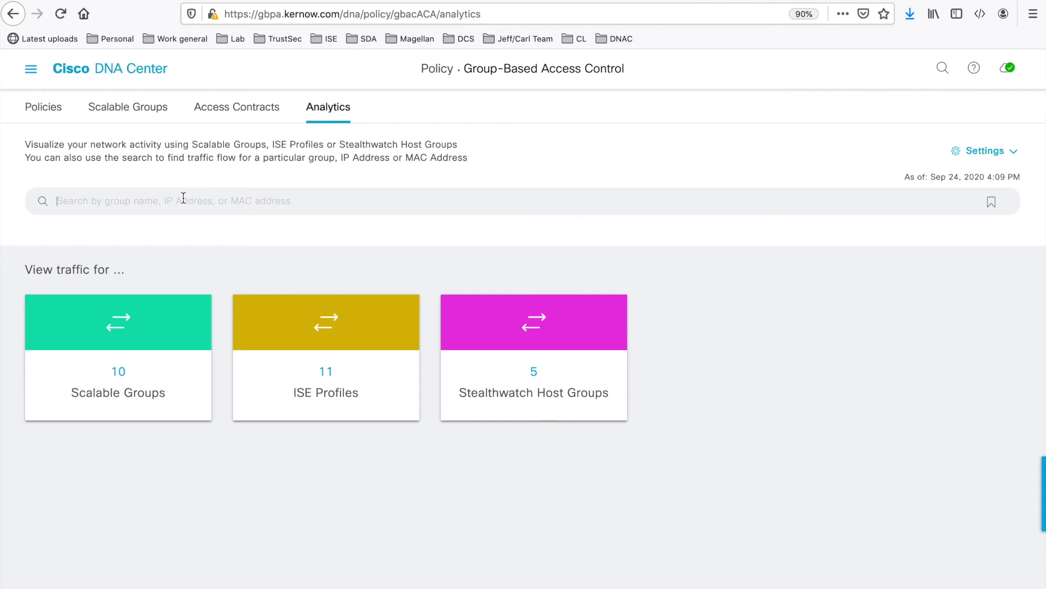
type("w")
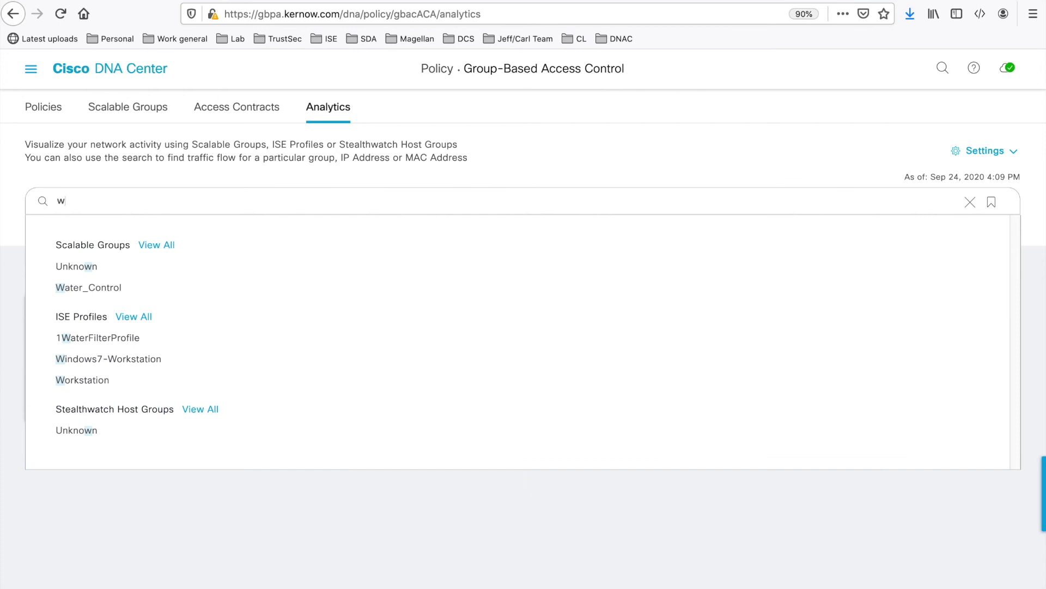
type("a")
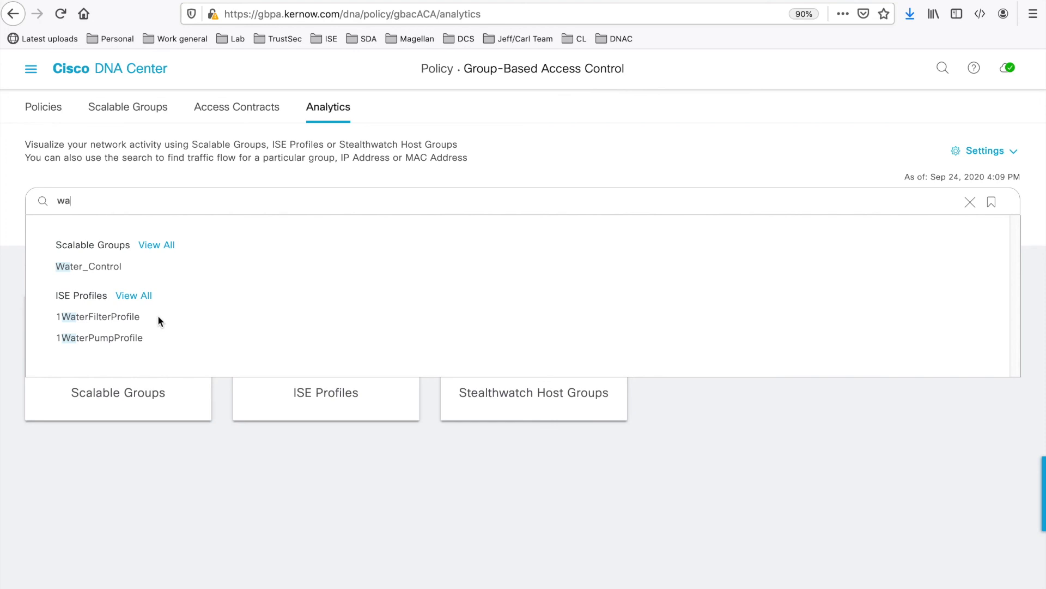
left_click(157, 248)
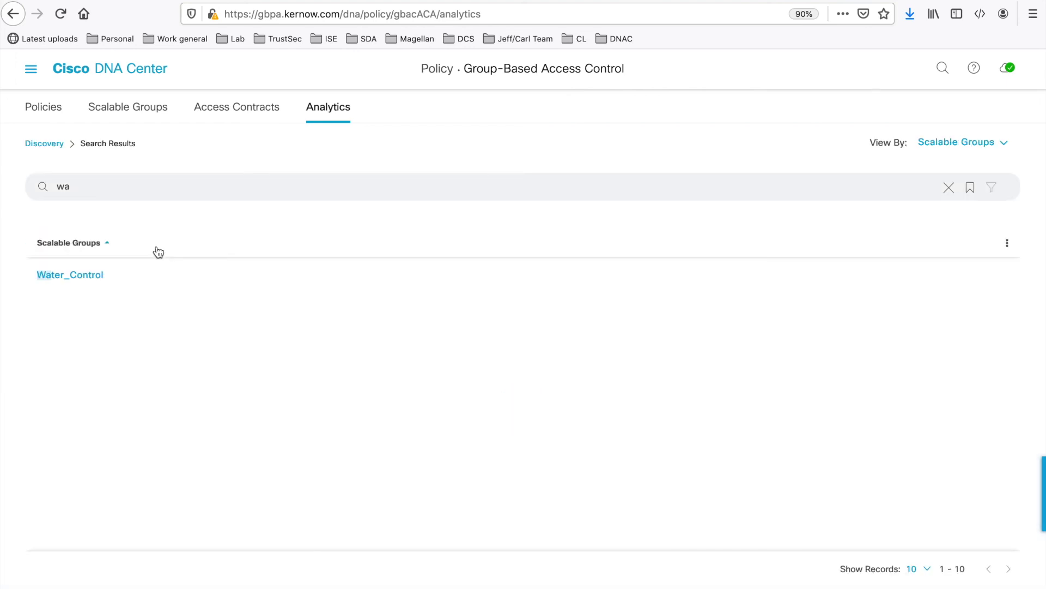
left_click(68, 276)
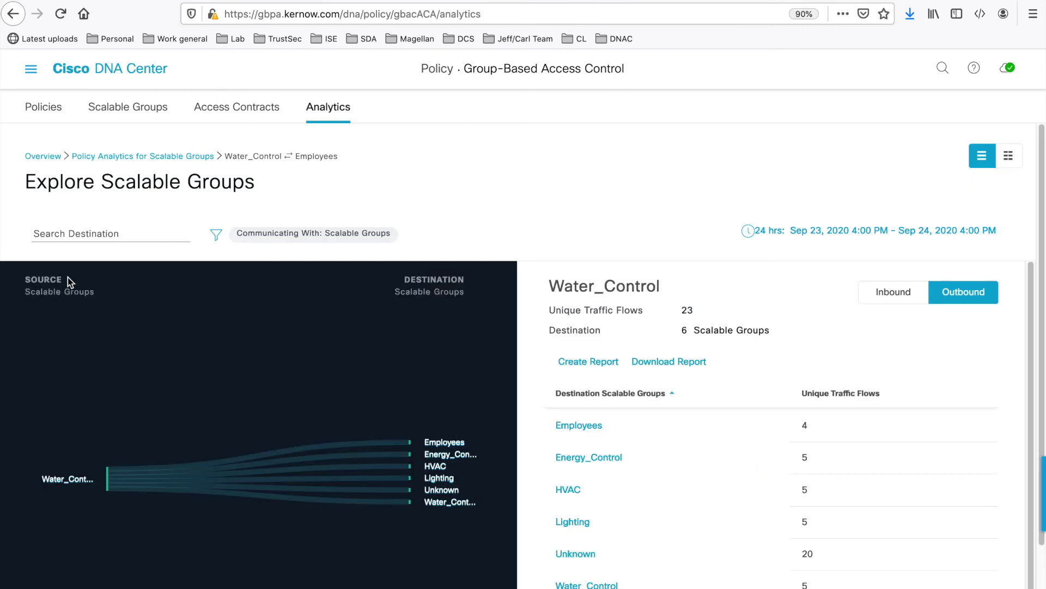
left_click(44, 158)
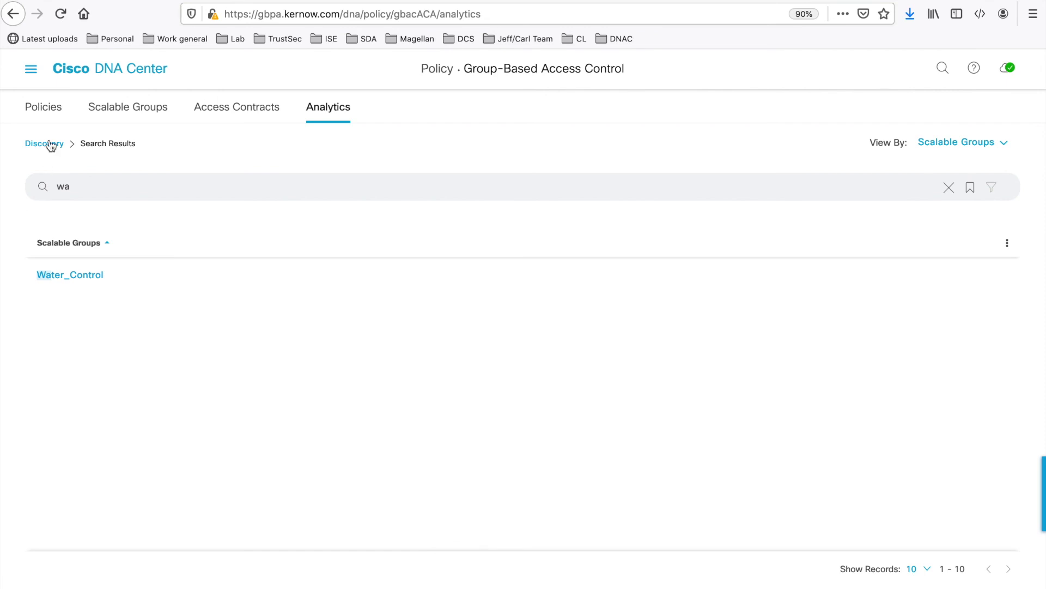
Step: Search traffic flows with source IP address 10.5
left_click(49, 143)
left_click(106, 202)
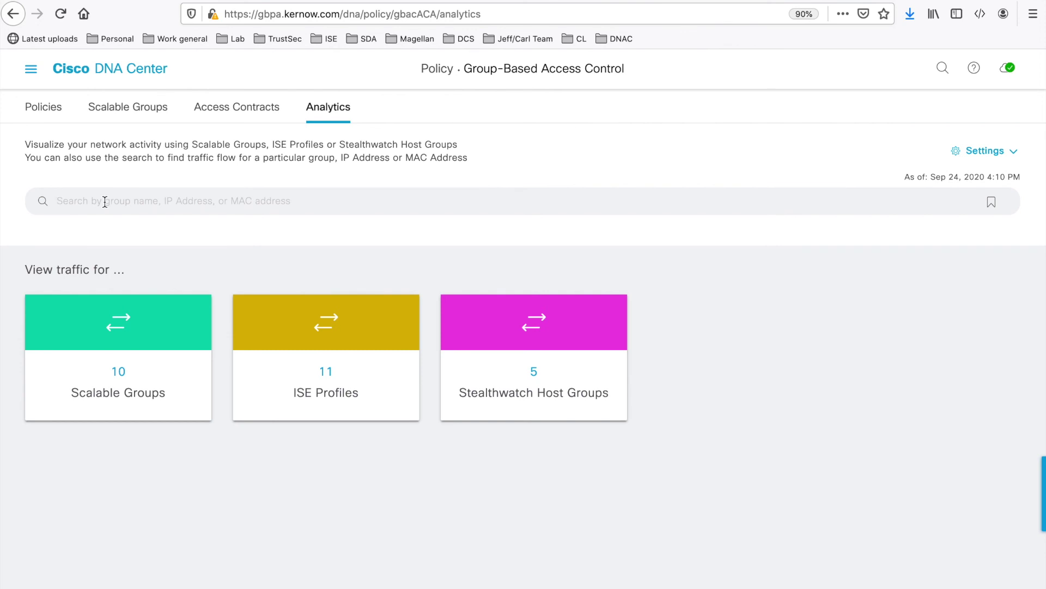
type("10")
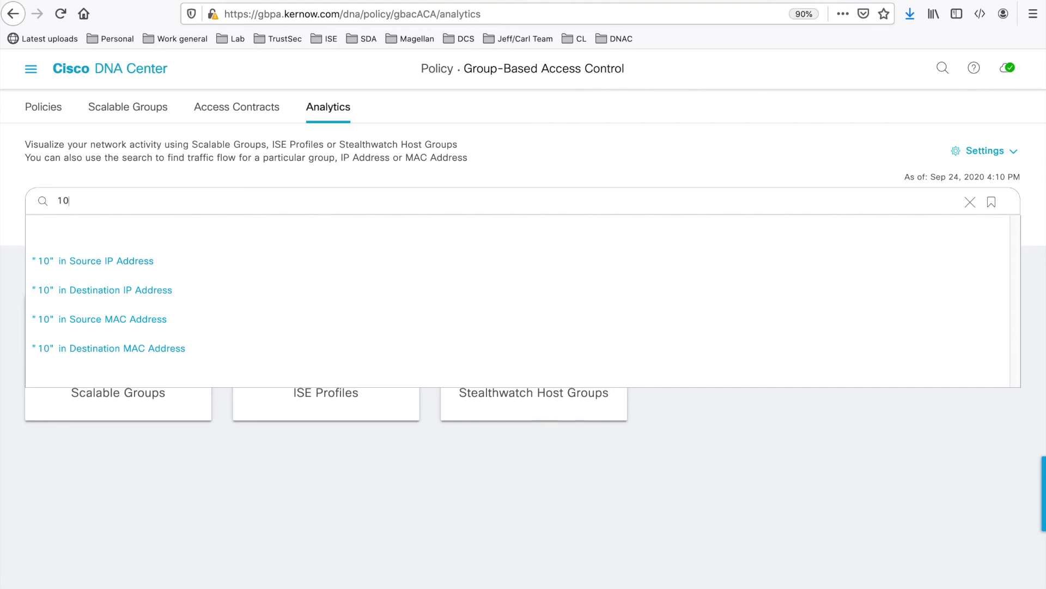
type(".5")
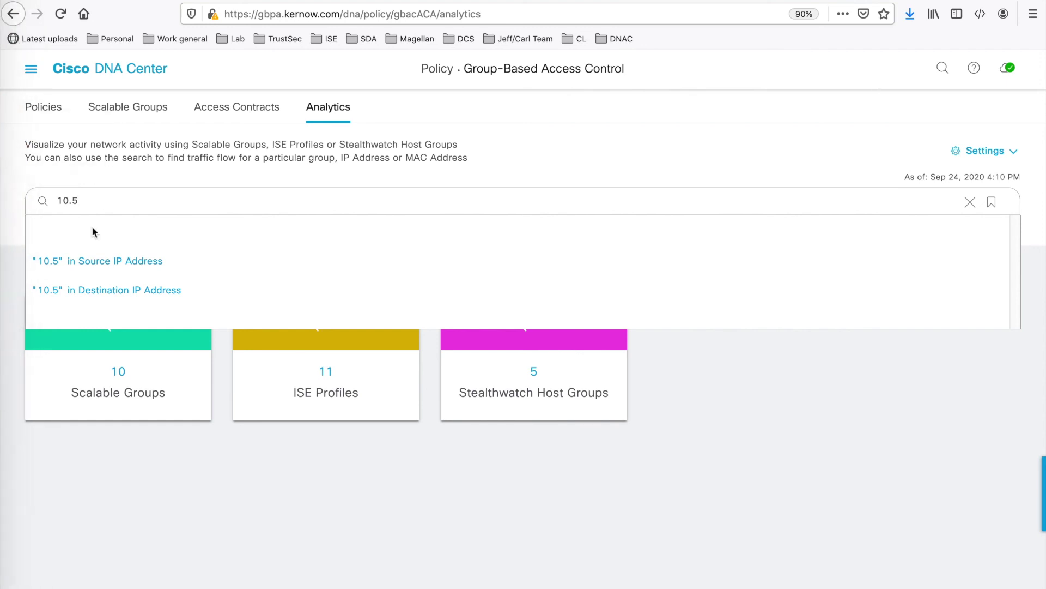
left_click(133, 262)
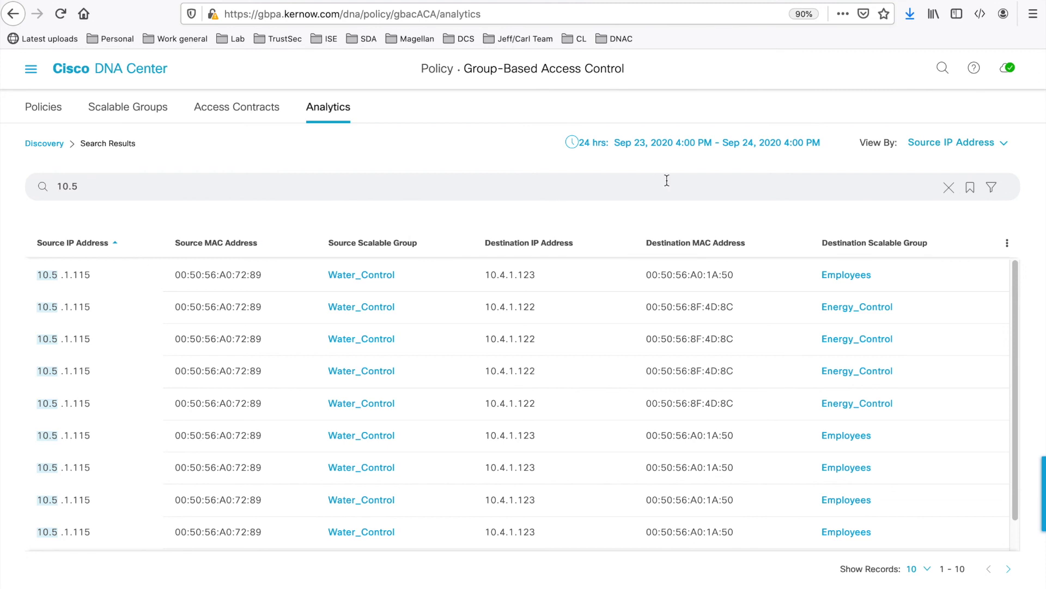
Step: Filter the 10.5 flow results to destination scalable group Employees
left_click(992, 188)
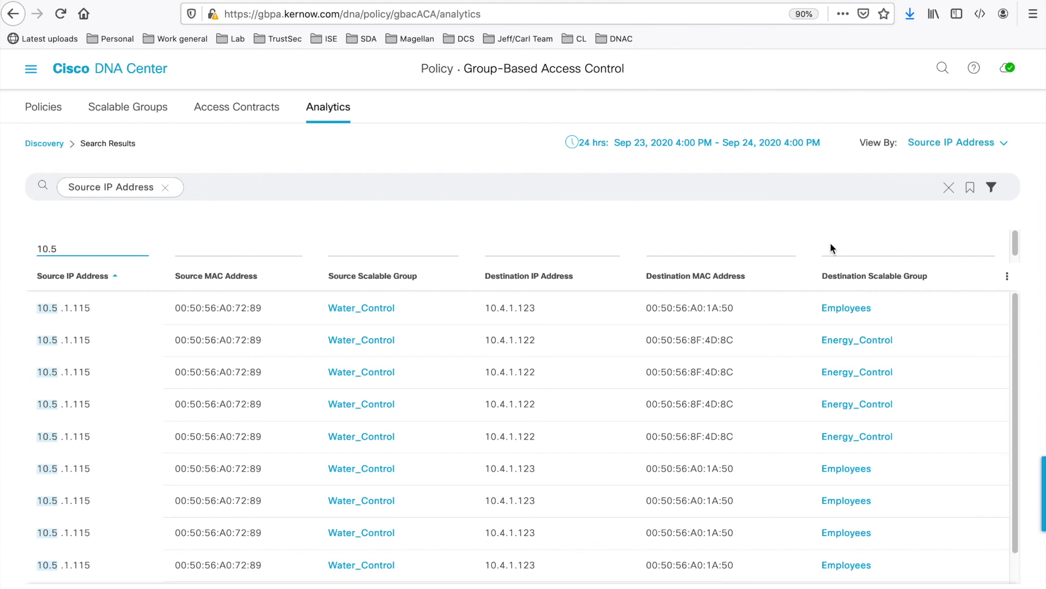
left_click(877, 254)
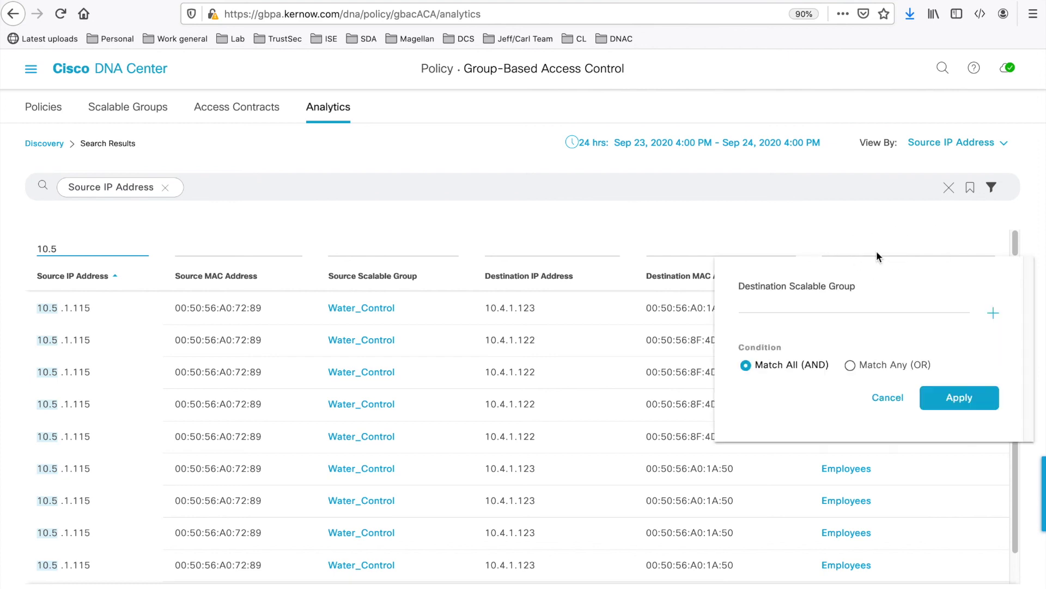
left_click(832, 305)
type("m")
key("BackSpace")
type("Emplo")
type("t")
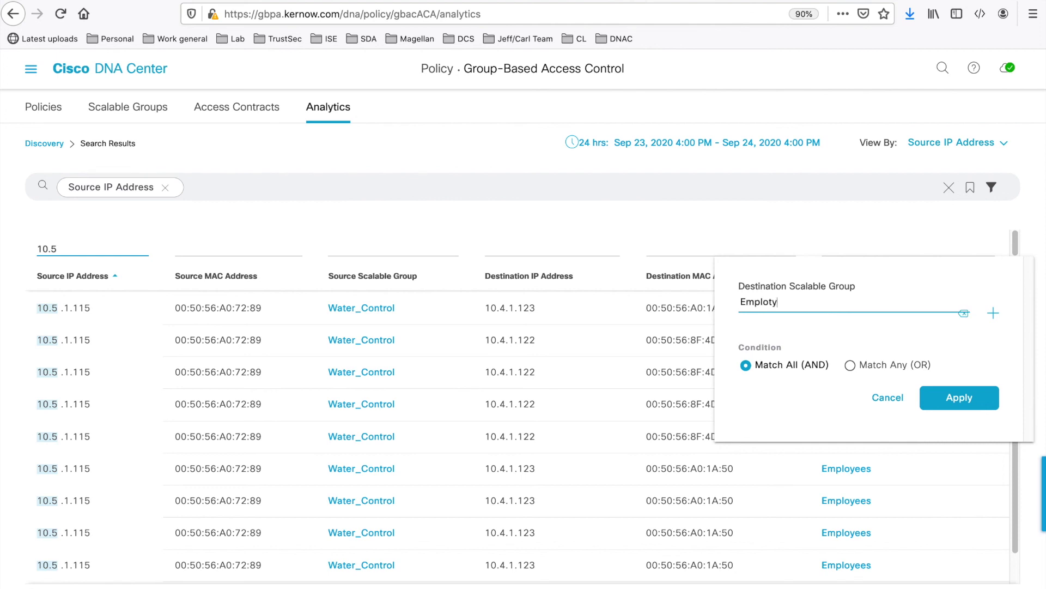
key("BackSpace")
type("yees")
left_click(993, 312)
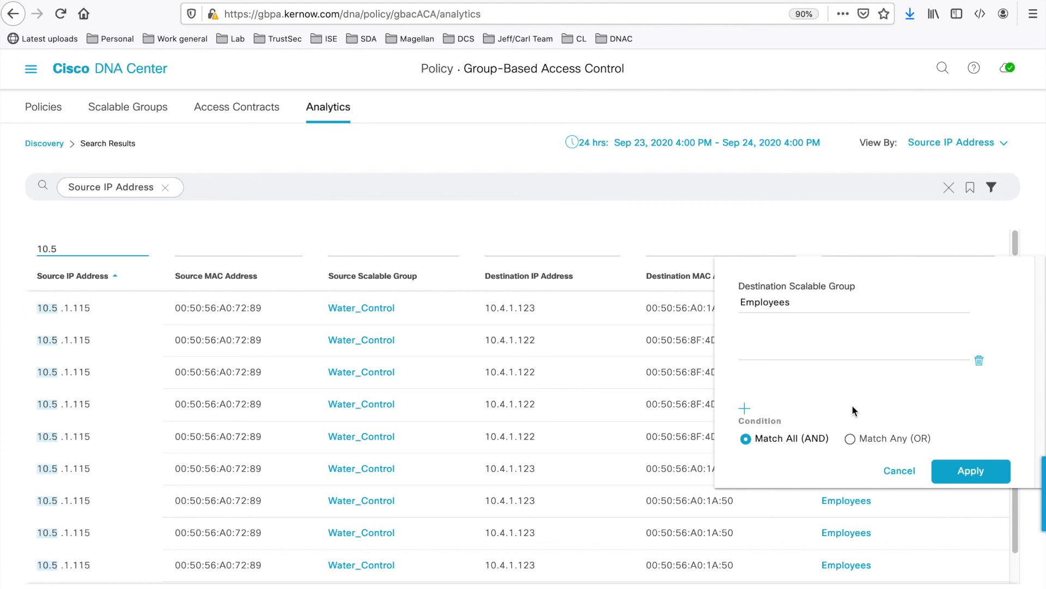
left_click(967, 470)
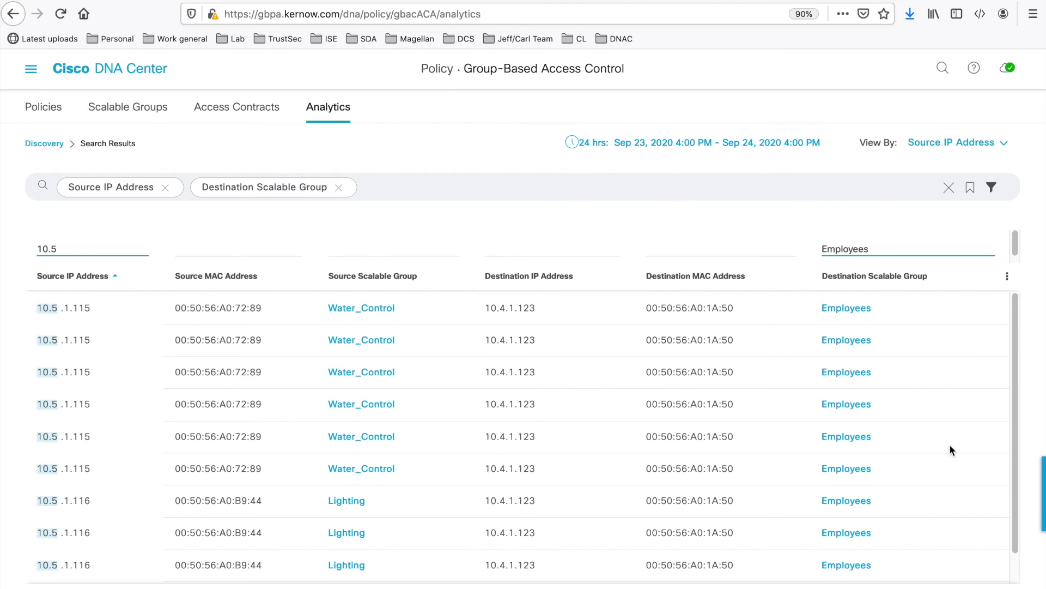
Step: Save the filtered 10.5-to-Employees flow search under the name search1
left_click(1007, 277)
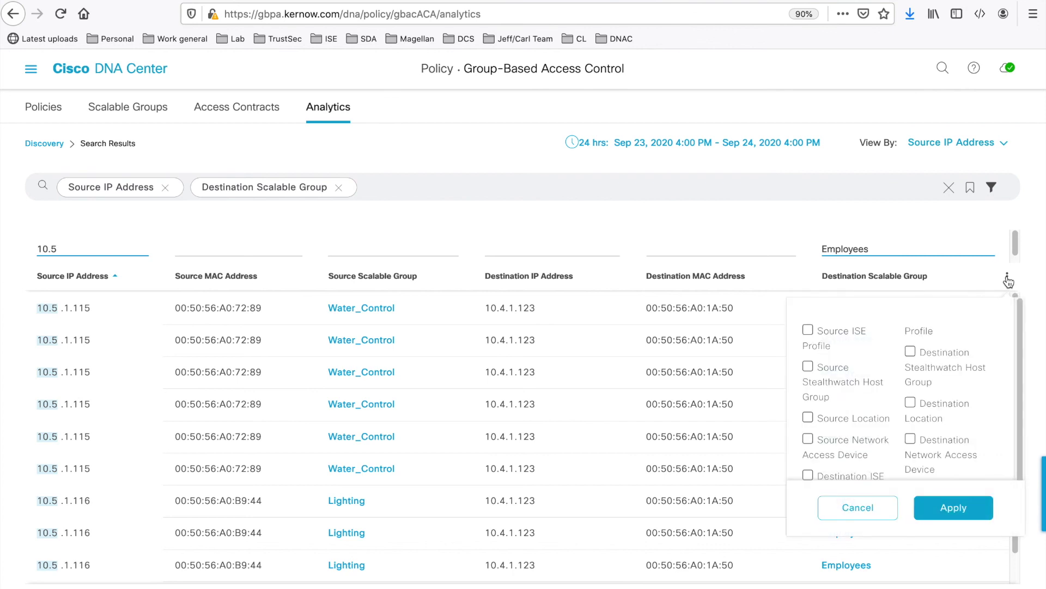
left_click(867, 512)
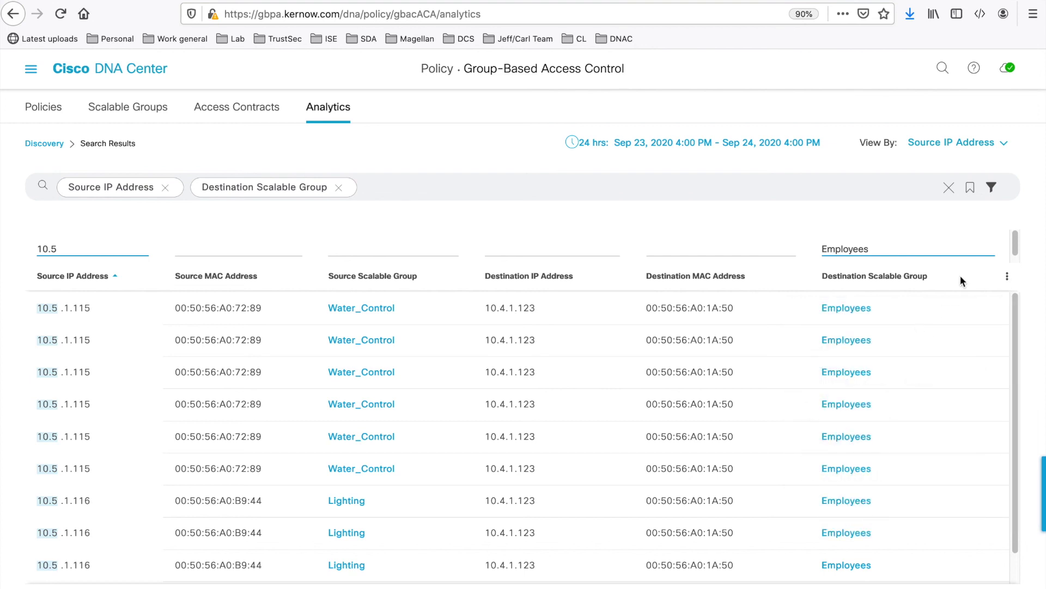
left_click(970, 188)
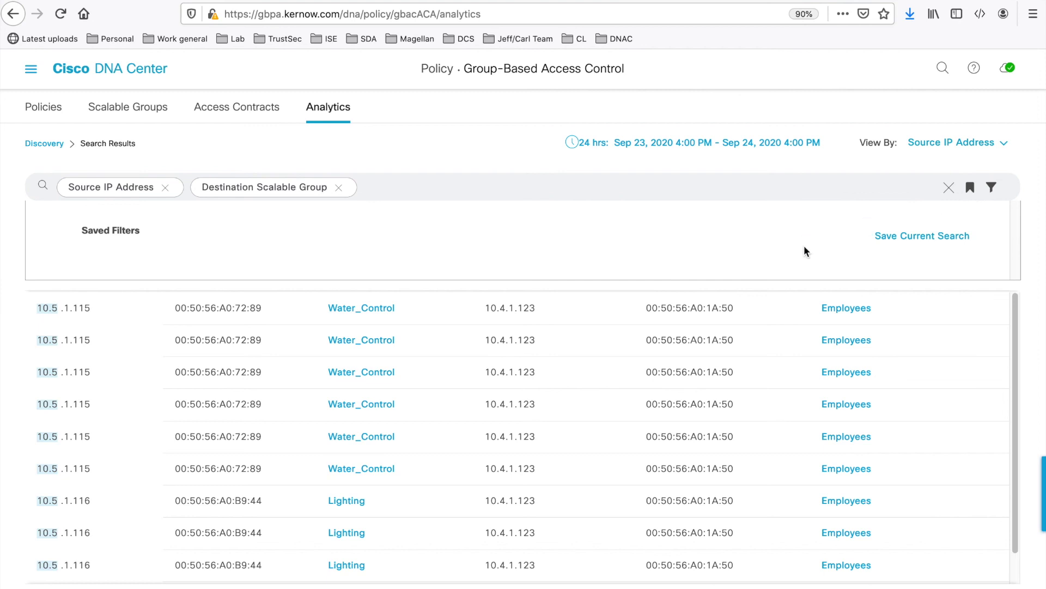
left_click(909, 238)
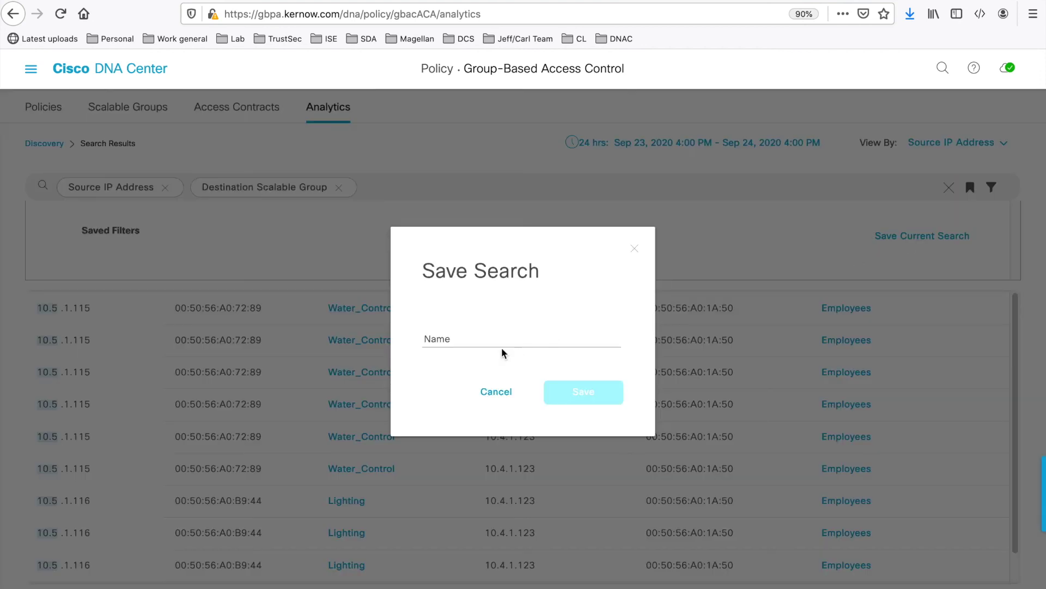
left_click(490, 338)
type("searc")
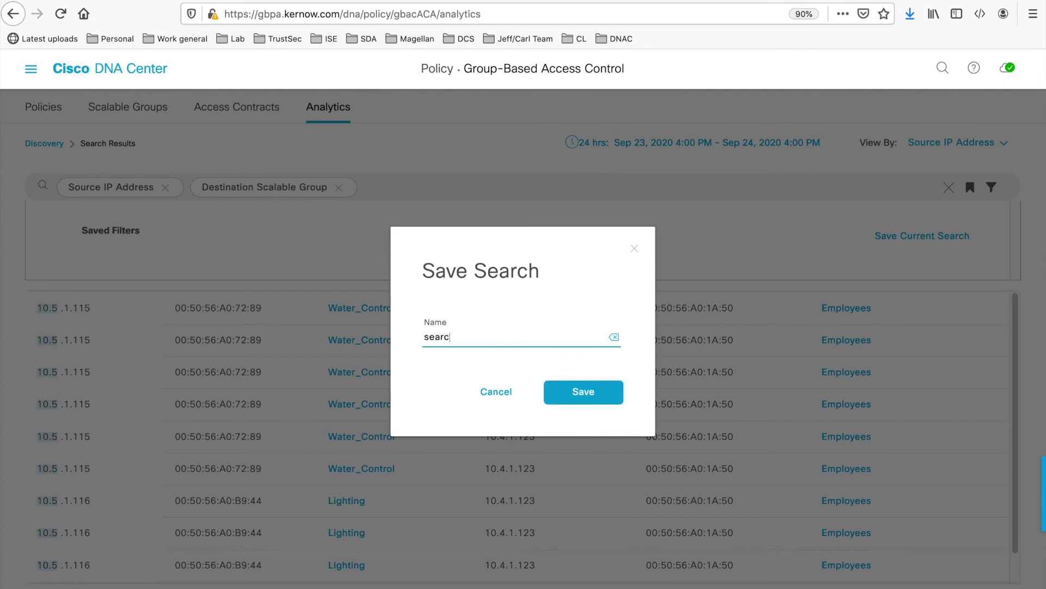
type("h1")
left_click(583, 392)
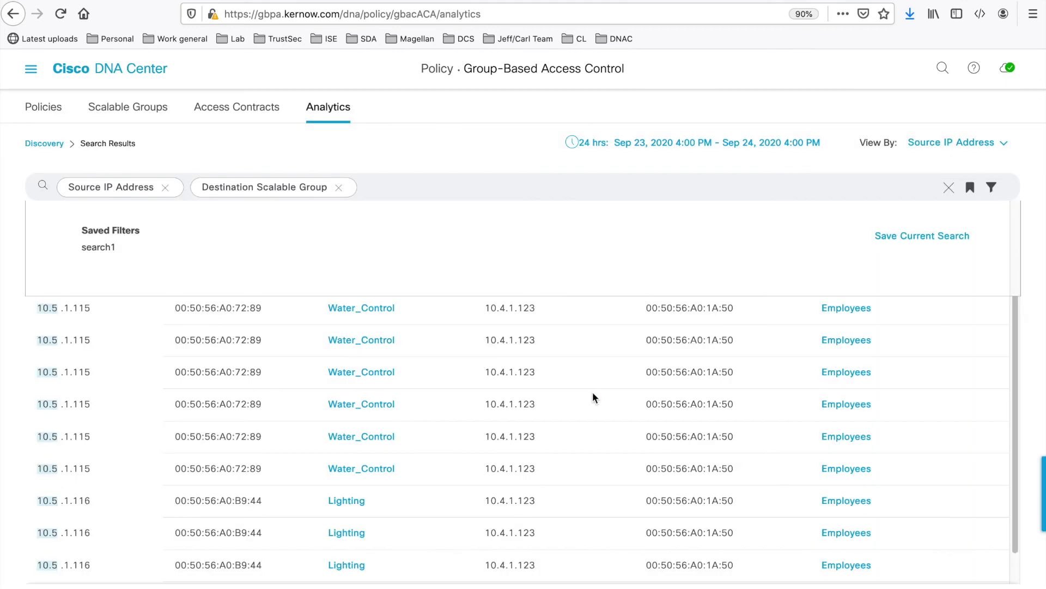